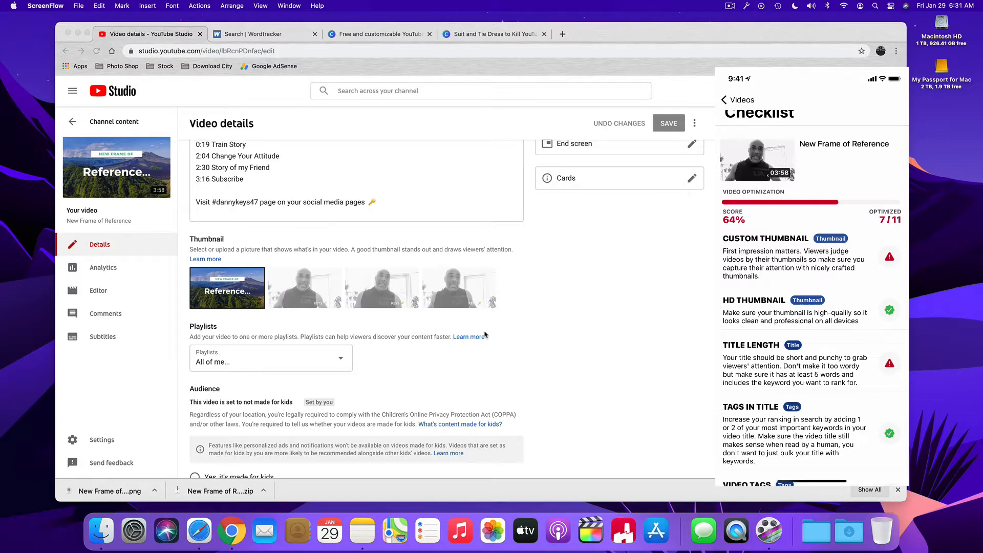
# Look over Canva's YouTube thumbnail templates, and return to the video details in YouTube Studio
pyautogui.click(357, 35)
pyautogui.scroll(15, 474, 260)
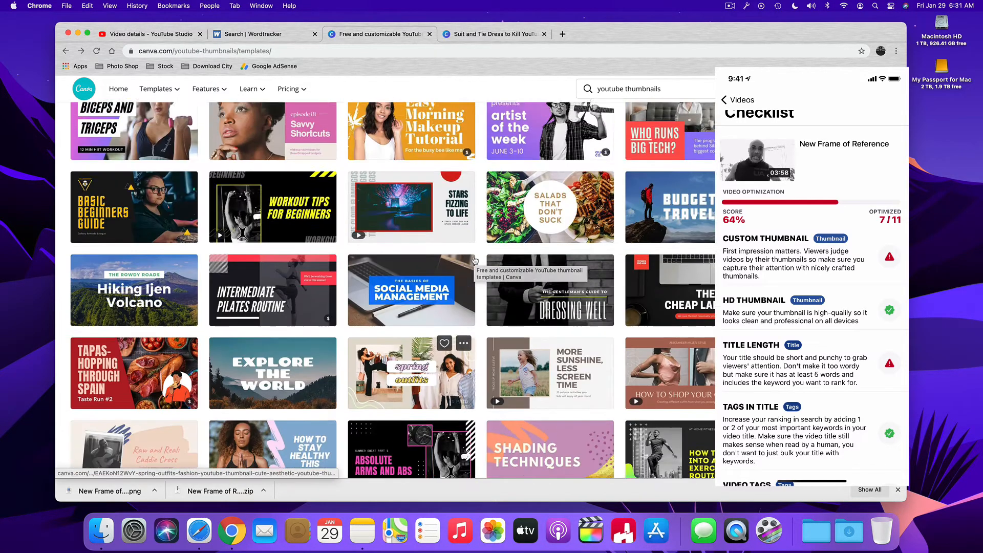
pyautogui.scroll(5, 601, 139)
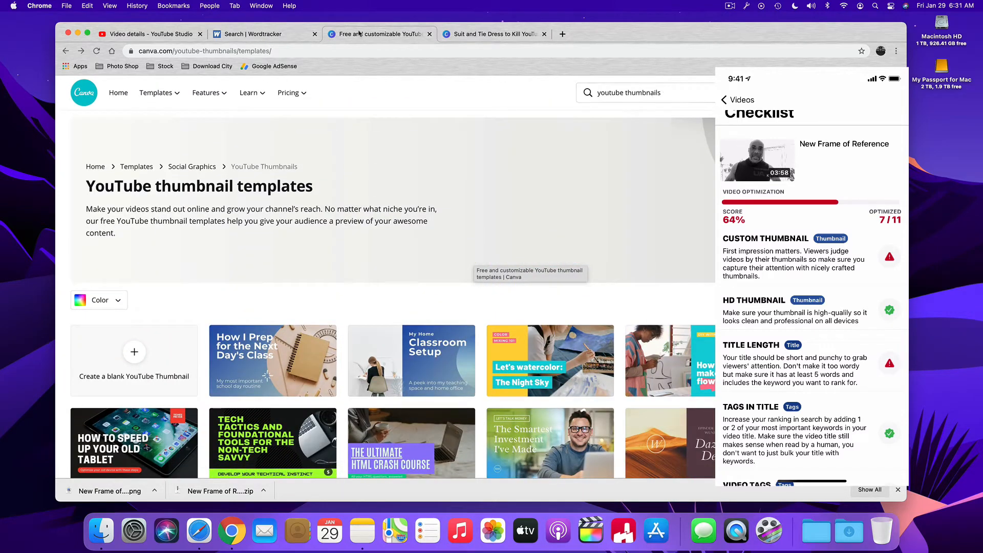
pyautogui.click(174, 35)
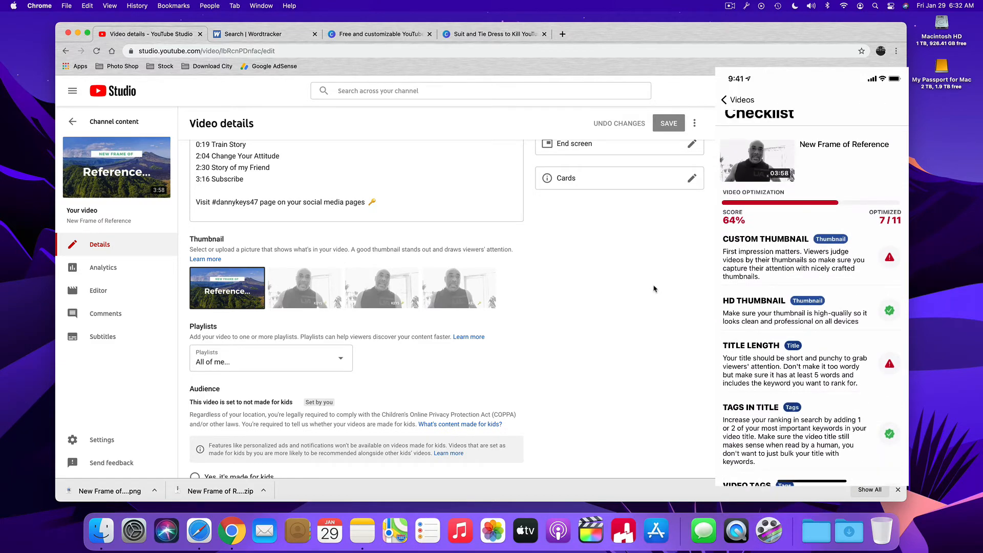
# Review the video's description, thumbnail and audience settings, and close the browser's downloads bar
pyautogui.scroll(-2, 644, 269)
pyautogui.scroll(-2, 643, 268)
pyautogui.scroll(7, 643, 268)
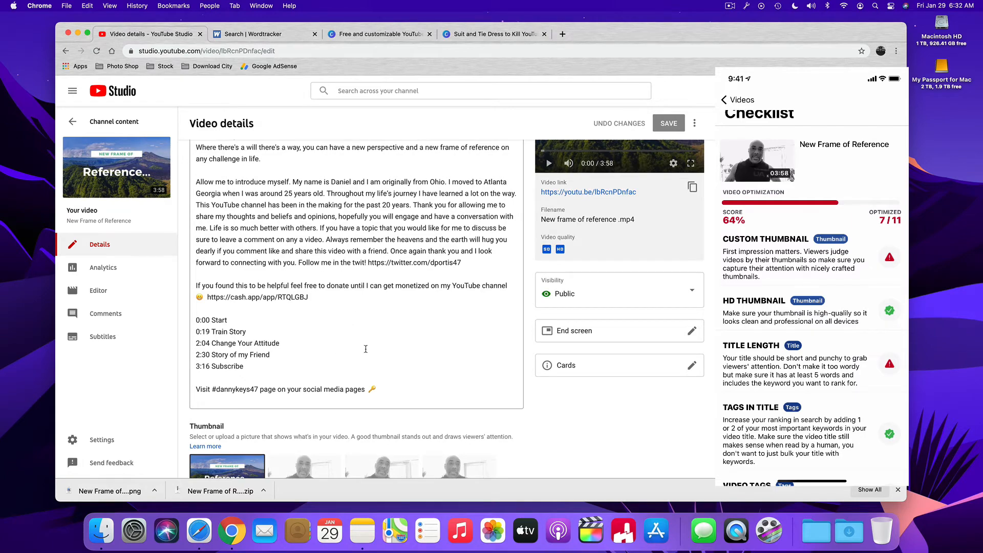
pyautogui.scroll(-10, 392, 316)
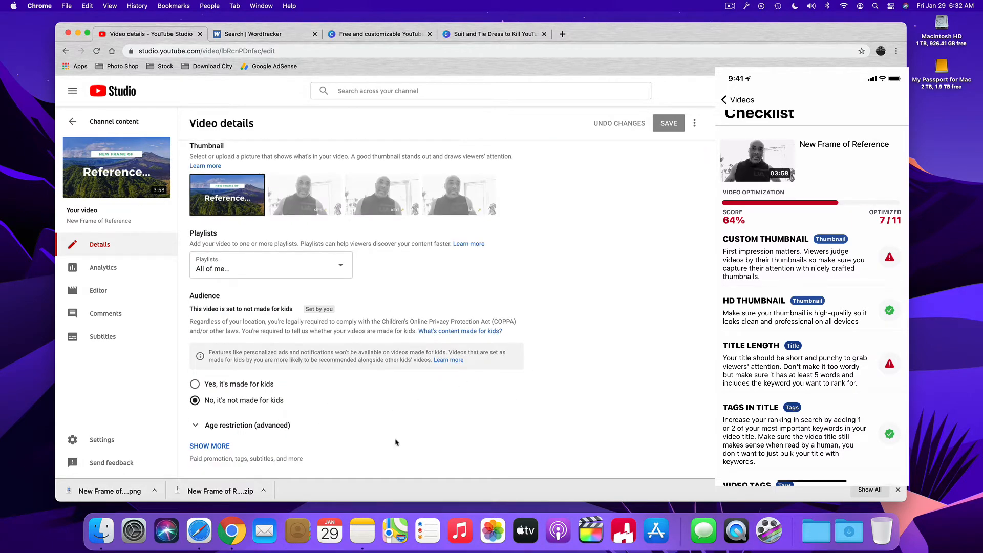
pyautogui.click(898, 490)
# Expand the additional video details to reveal the Tags section
pyautogui.hotkey('ctrl', 'Right')
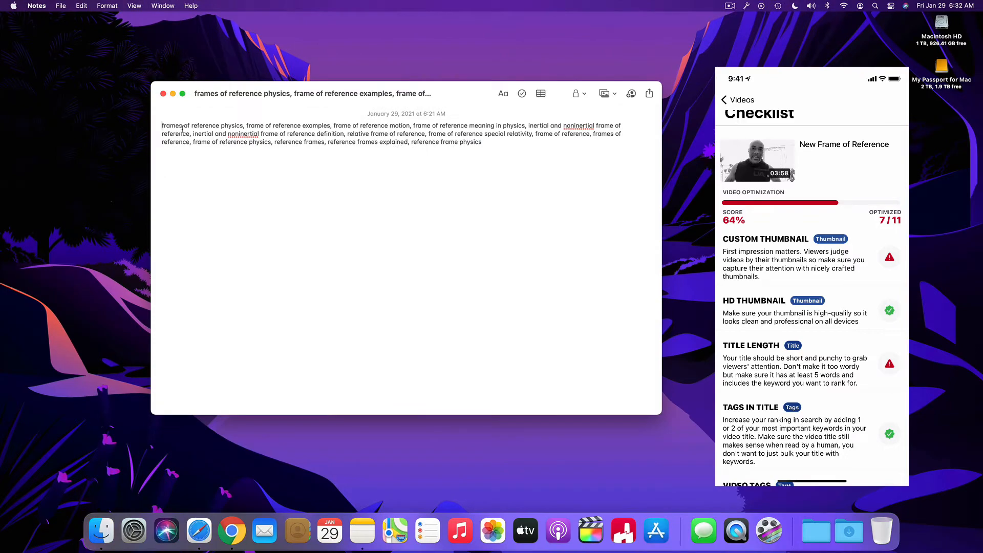
pyautogui.hotkey('ctrl', 'Left')
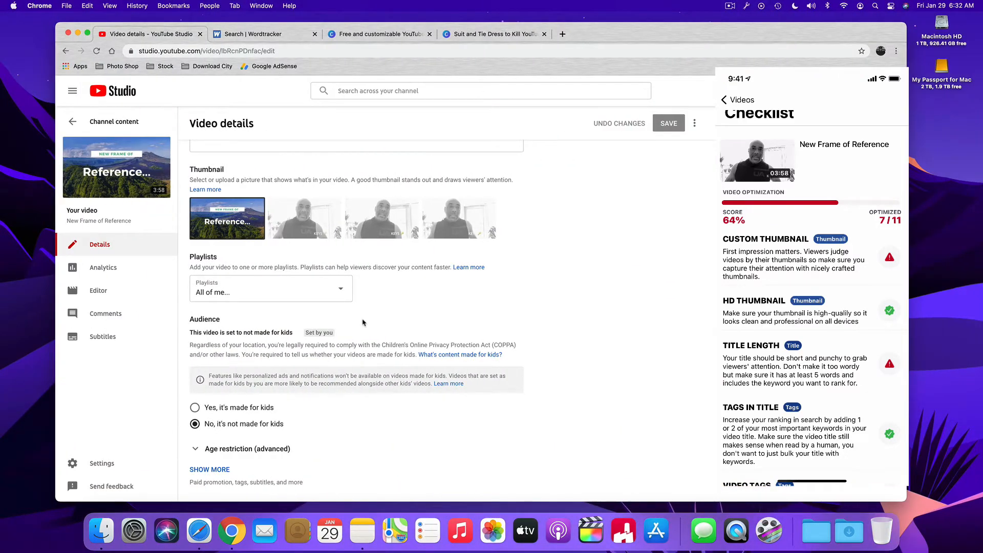
pyautogui.scroll(5, 363, 323)
pyautogui.scroll(-5, 362, 322)
pyautogui.click(210, 469)
pyautogui.scroll(-6, 577, 314)
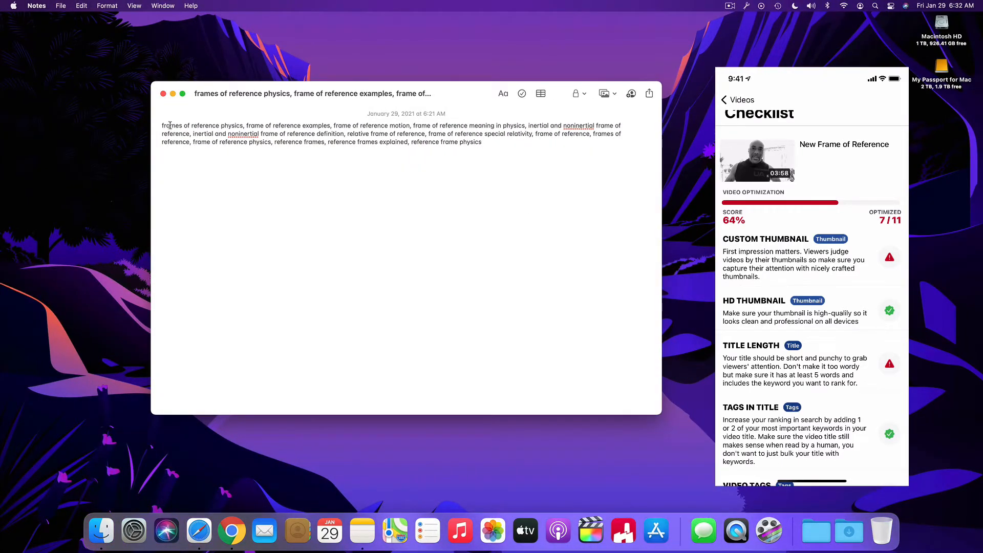
# In the Notes keyword list, copy the first five phrases one by one, from "frames of reference physics" to "inertial and noninertial frame of reference"
pyautogui.moveTo(162, 125); pyautogui.dragTo(330, 123)
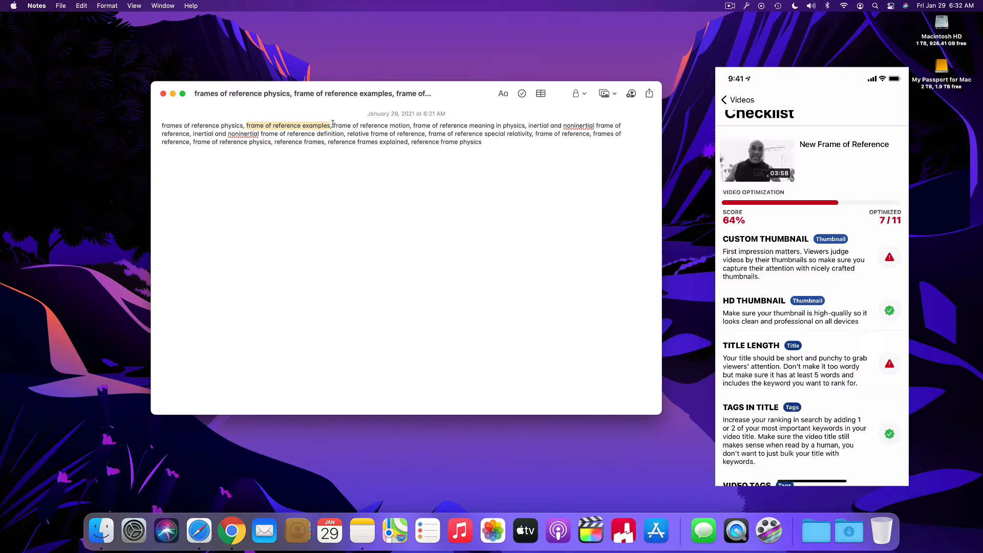
pyautogui.moveTo(333, 126); pyautogui.dragTo(411, 123)
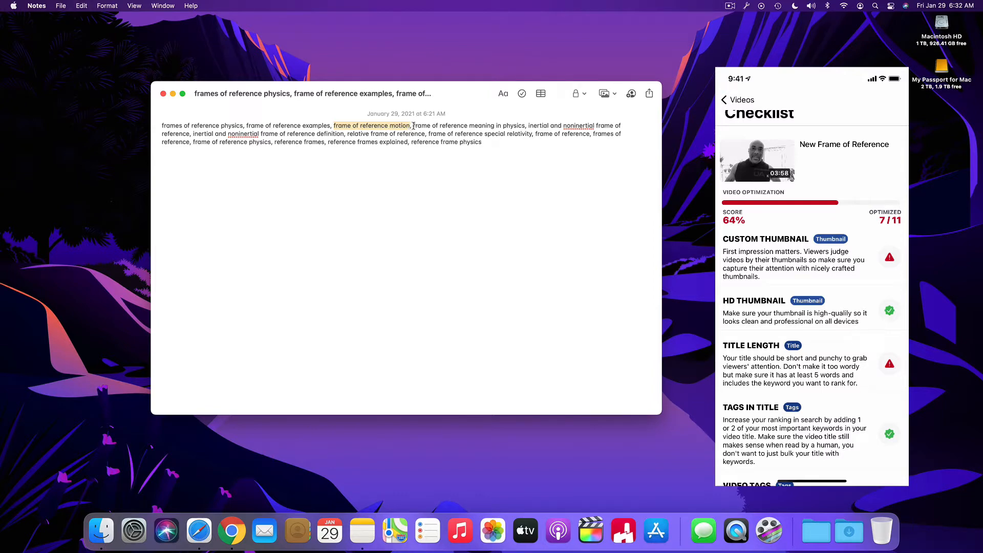
pyautogui.moveTo(413, 126); pyautogui.dragTo(523, 125)
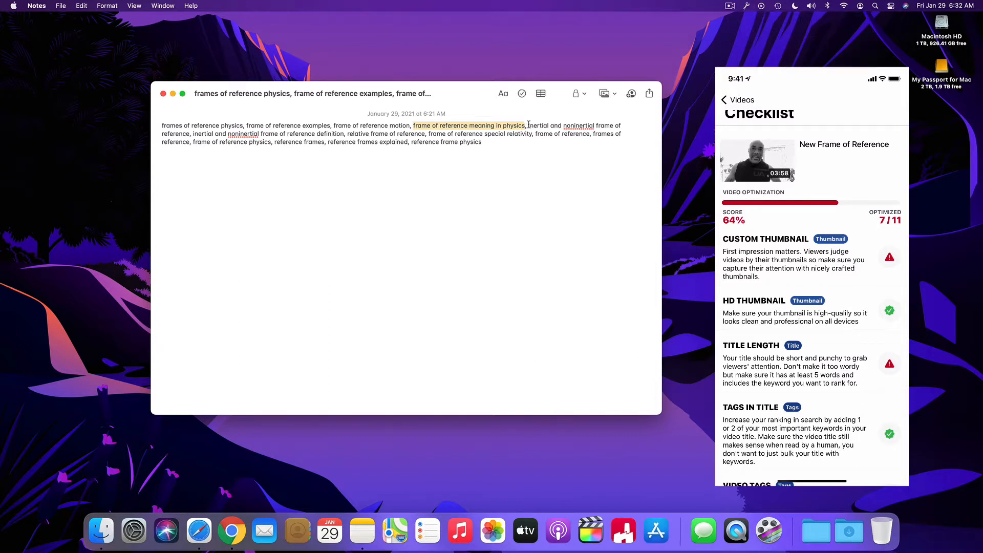
pyautogui.moveTo(528, 125); pyautogui.dragTo(483, 134)
pyautogui.moveTo(417, 130); pyautogui.dragTo(188, 134)
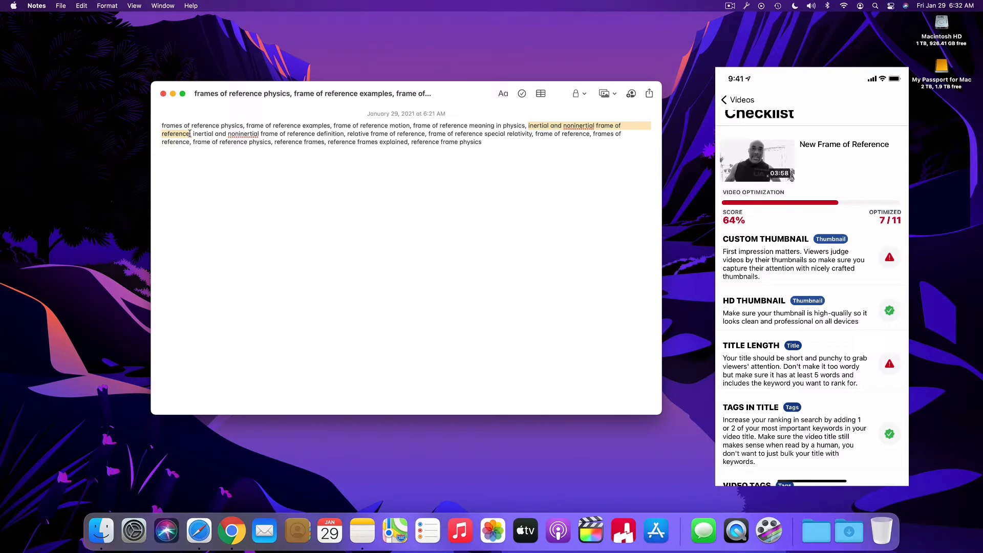
pyautogui.press('super+c')
# Copy the next four phrases separately, from "inertial and noninertial frame of reference definition" to "frame of reference"
pyautogui.moveTo(193, 132); pyautogui.dragTo(343, 133)
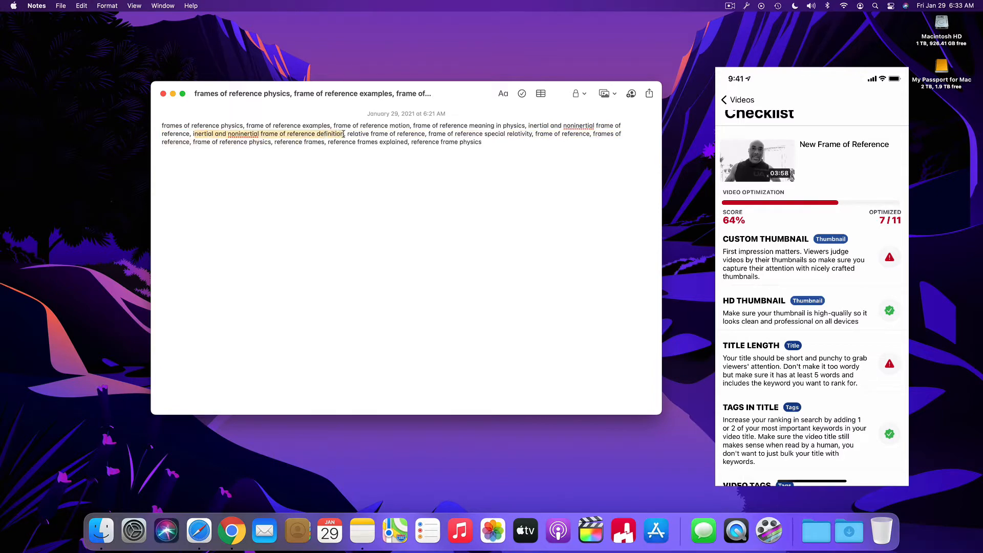
pyautogui.press('super+c')
pyautogui.moveTo(348, 133); pyautogui.dragTo(424, 132)
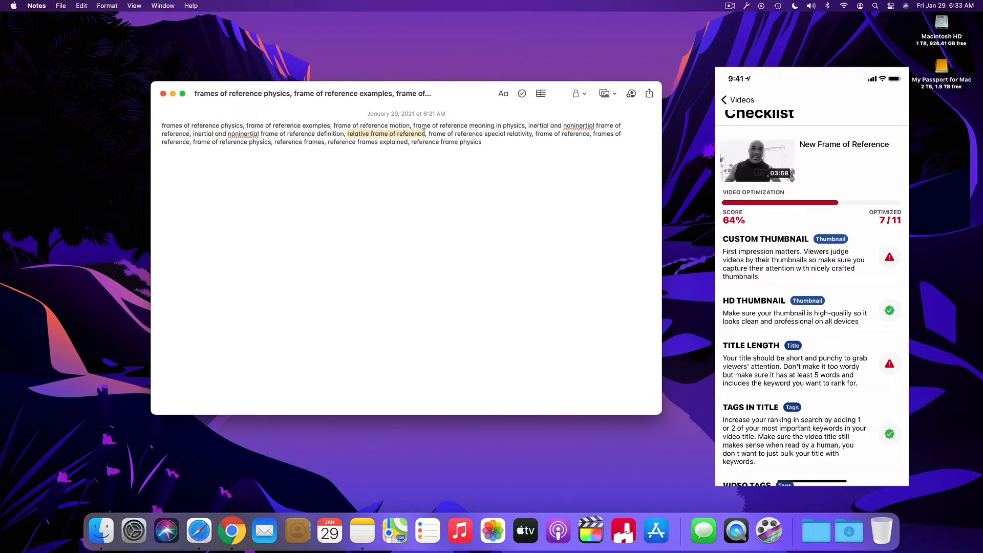
pyautogui.moveTo(428, 133); pyautogui.dragTo(533, 133)
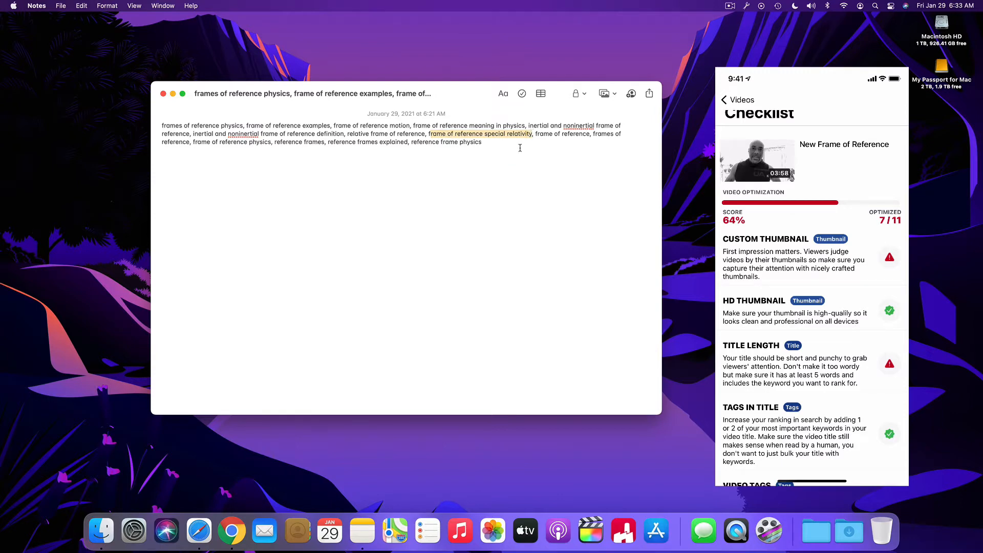
pyautogui.moveTo(536, 135); pyautogui.dragTo(588, 136)
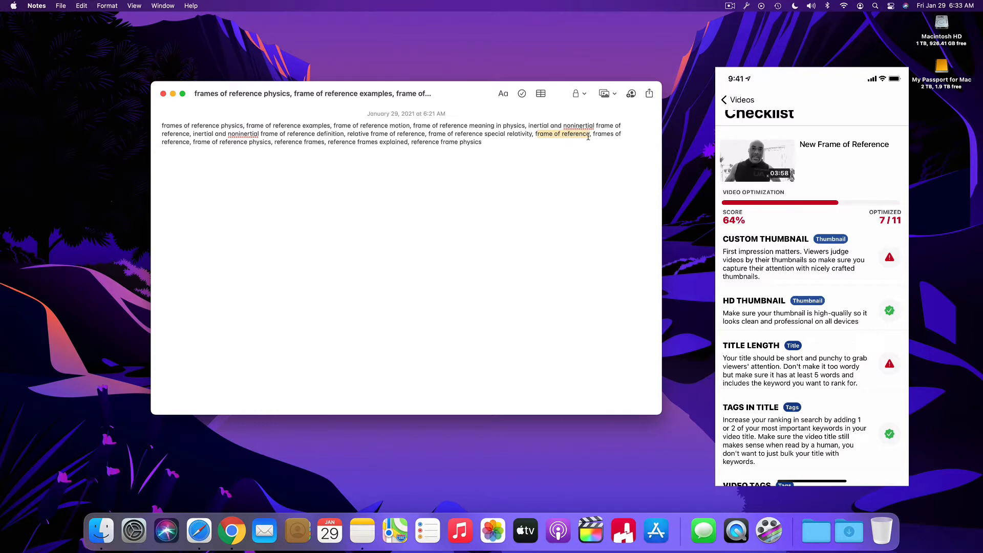
# Copy the remaining phrases of the note separately, from "frames of reference" to "reference frame physics"
pyautogui.moveTo(592, 134); pyautogui.dragTo(187, 140)
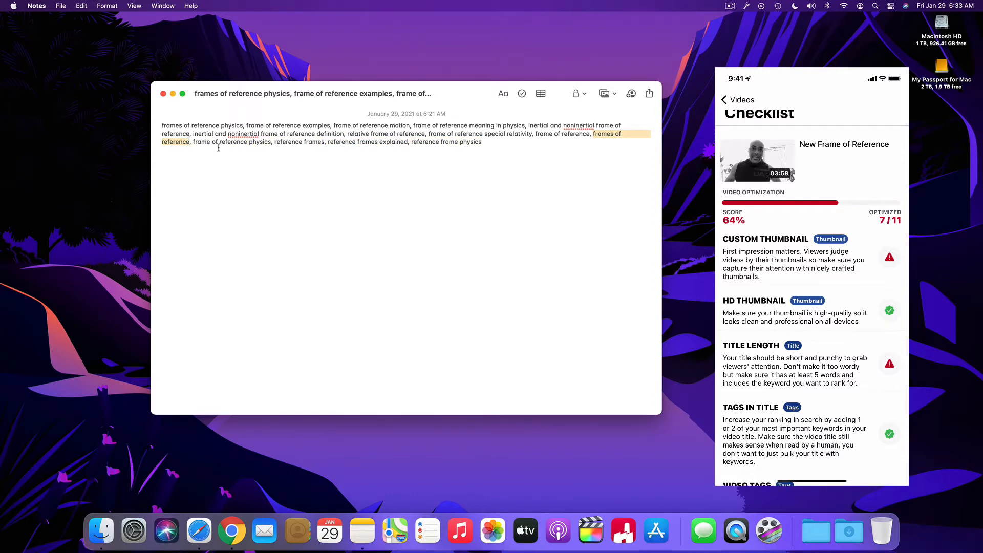
pyautogui.moveTo(193, 142); pyautogui.dragTo(269, 144)
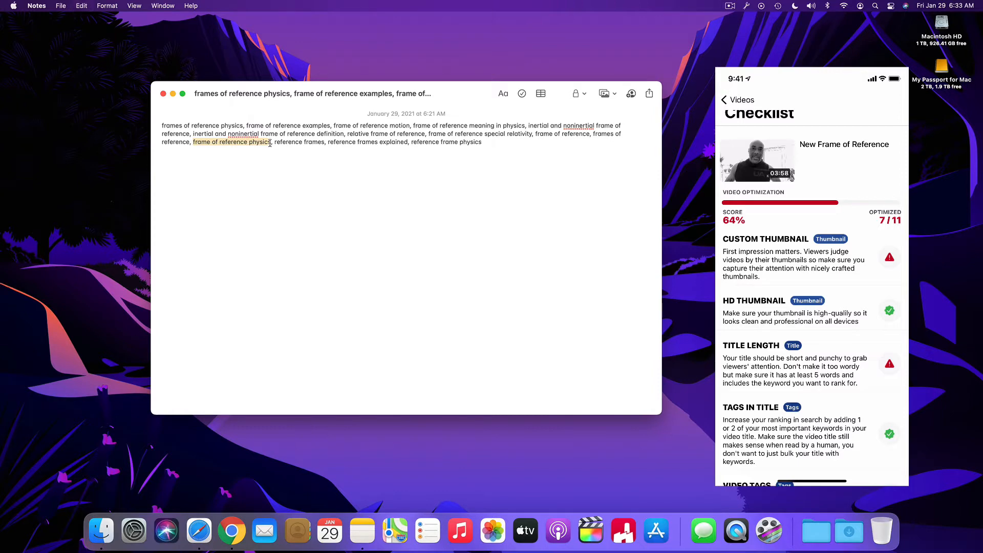
pyautogui.click(273, 142)
pyautogui.press('BackSpace')
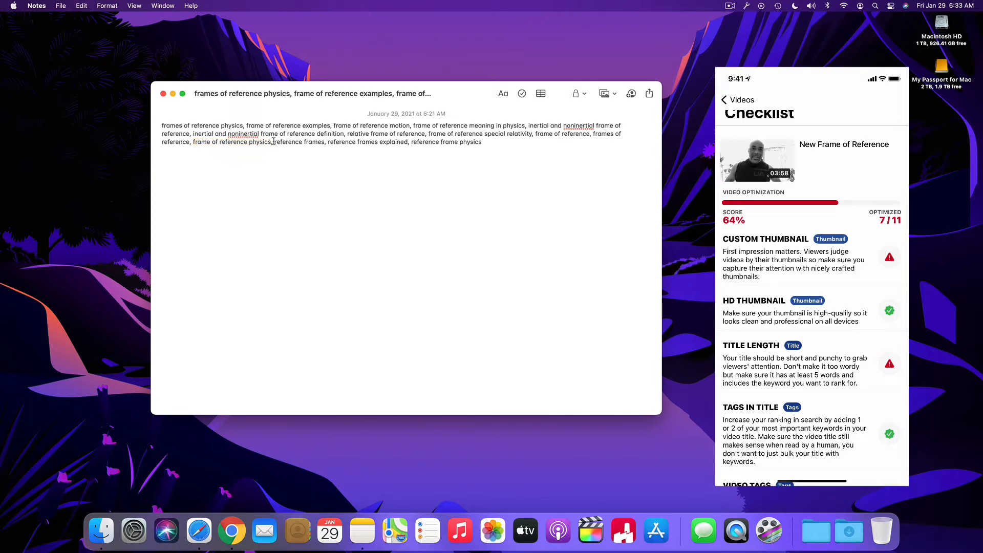
pyautogui.moveTo(274, 142); pyautogui.dragTo(323, 143)
pyautogui.moveTo(328, 142); pyautogui.dragTo(489, 139)
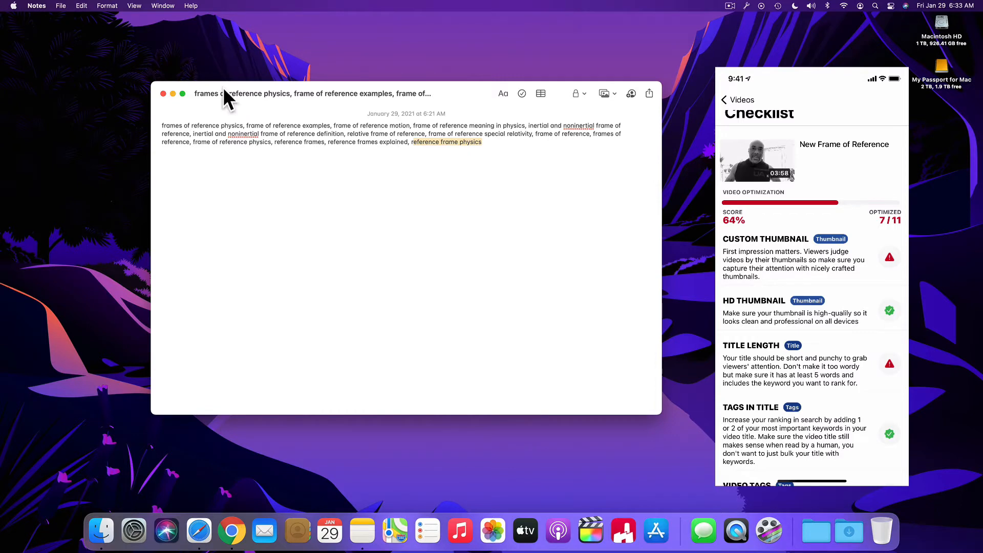
# In YouTube Studio, paste the copied phrases "eference frame physics", "eference frames explaine" and "eference frames" as video tags from the clipboard history
pyautogui.press('super+Tab')
pyautogui.click(210, 411)
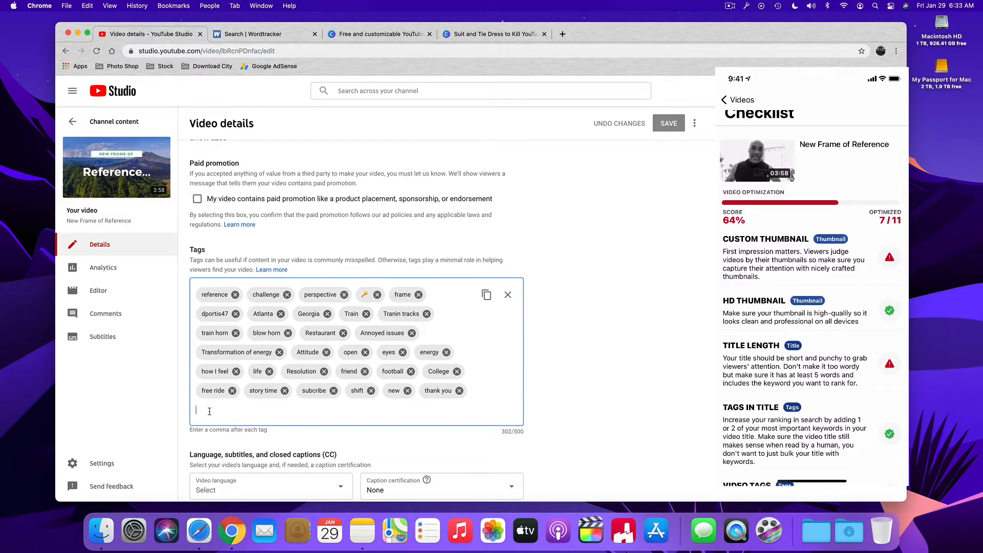
pyautogui.press('shift+super+v')
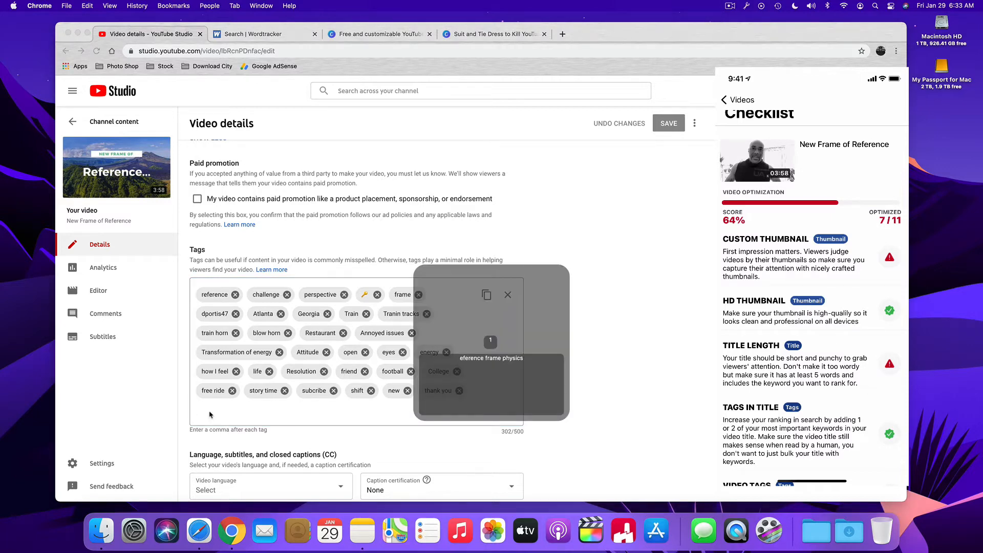
pyautogui.press('Return')
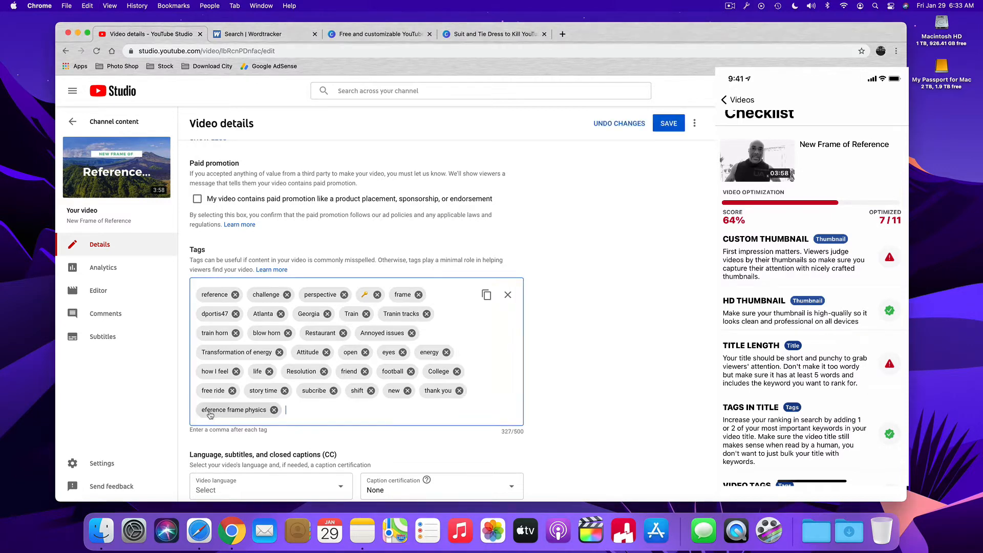
pyautogui.press('shift+super+v')
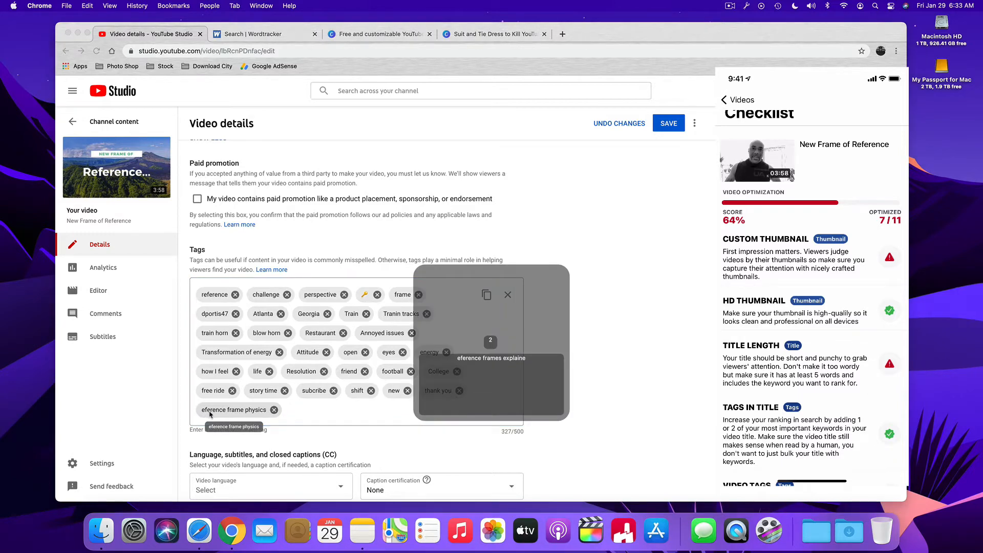
pyautogui.press('Return')
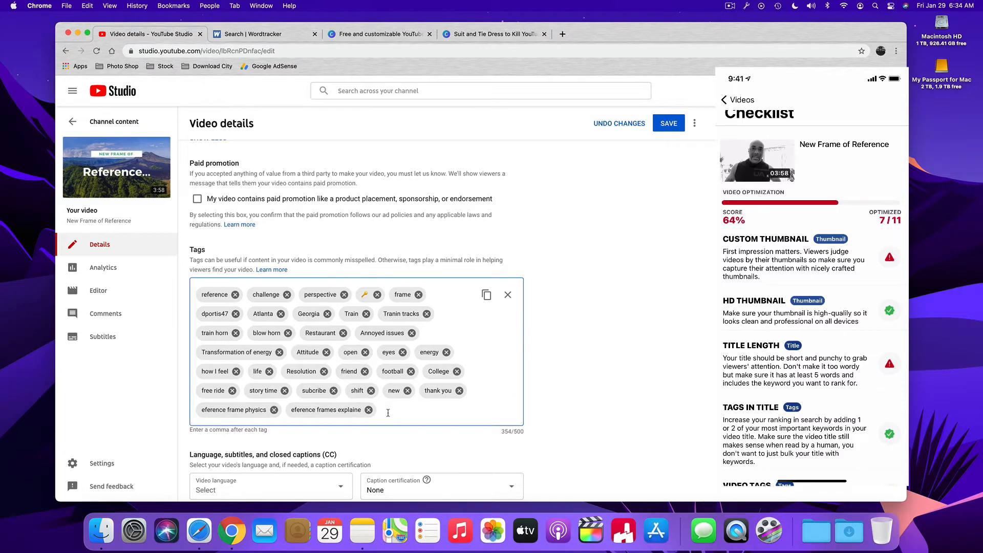
pyautogui.press('shift+super+v')
pyautogui.press('Return')
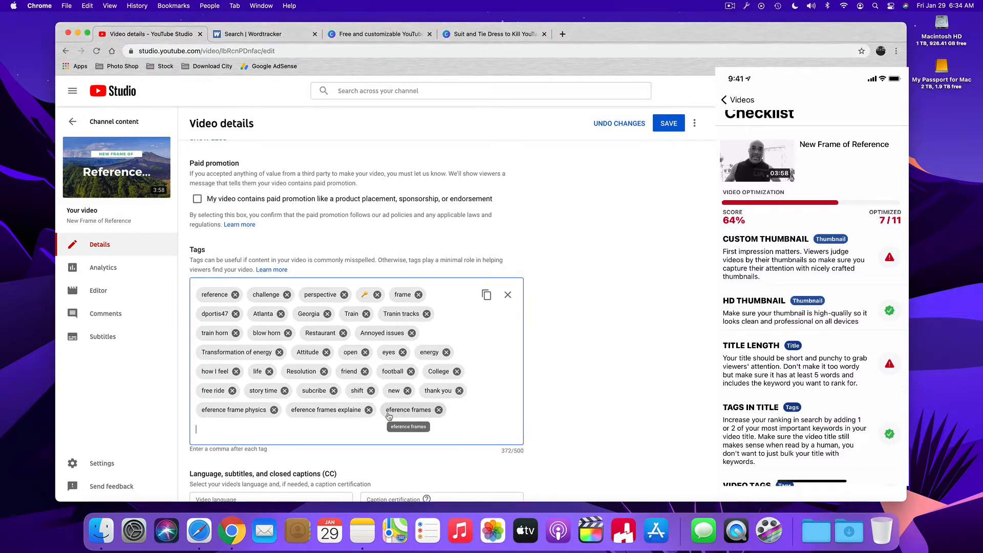
# Paste "frame of reference physics", "frames of reference" and "rame of reference" as further tags from the clipboard history
pyautogui.press('shift+super+v')
pyautogui.press('Return')
pyautogui.press('shift+super+v')
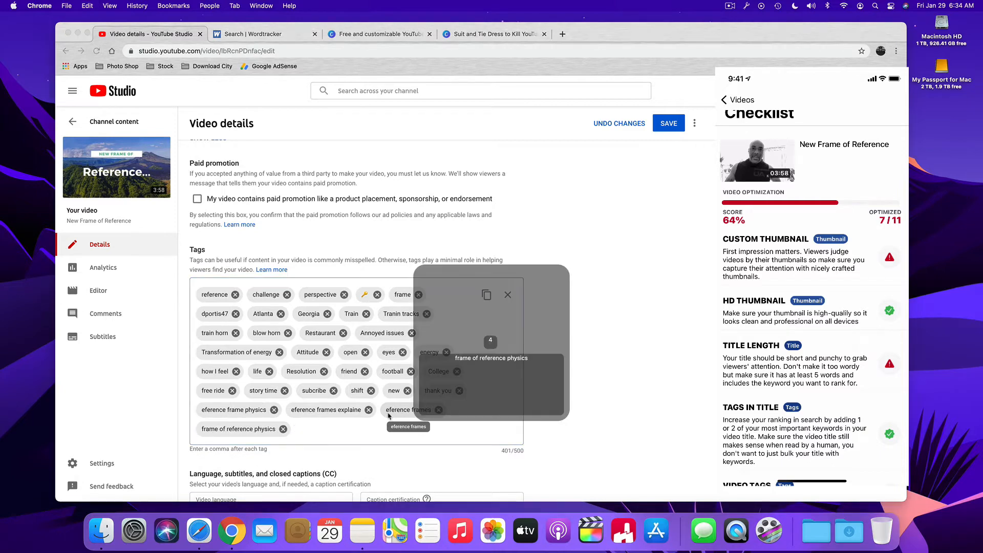
pyautogui.press('Return')
pyautogui.press('shift+super+v')
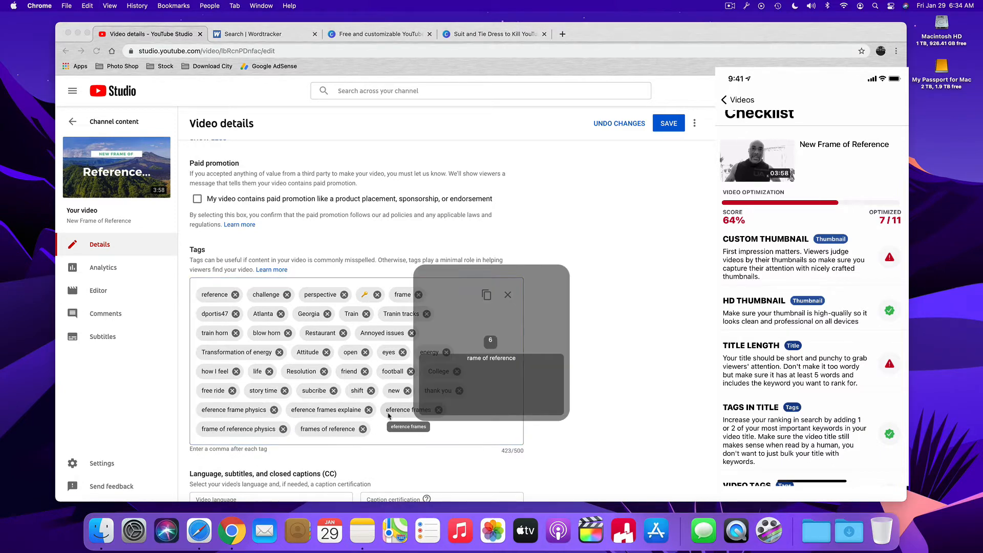
pyautogui.press('Return')
# Add the copied tags "rame of reference special relativity" and "relative frame of reference", and remove the tag "eference frames explaine"
pyautogui.press('shift+super+v')
pyautogui.press('Right')
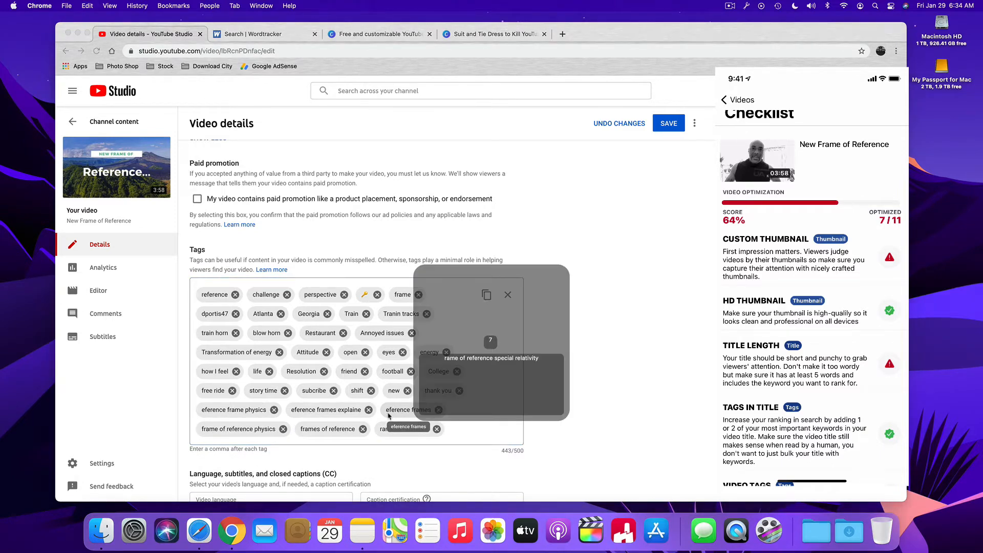
pyautogui.press('Return')
pyautogui.press('shift+super+v')
pyautogui.press('Right')
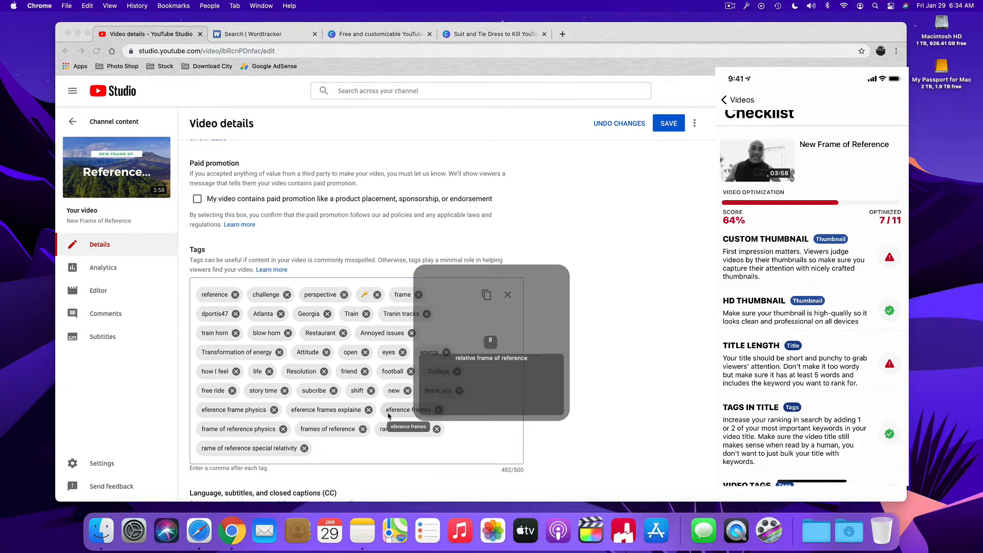
pyautogui.press('Return')
pyautogui.click(368, 410)
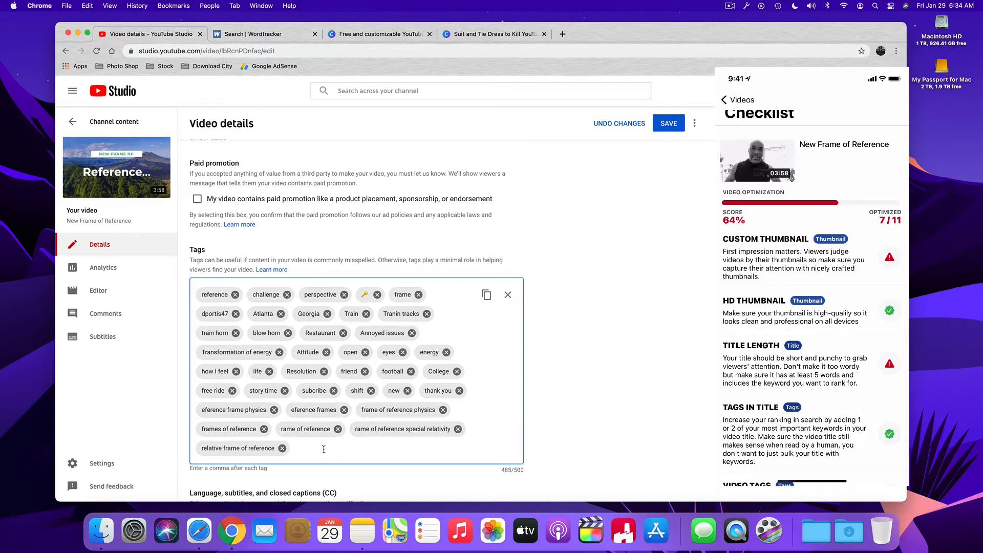
# Pick "frame of reference examples" from the clipboard history and add it as a tag
pyautogui.press('shift+super+v')
pyautogui.press('Right')
pyautogui.press('Right')
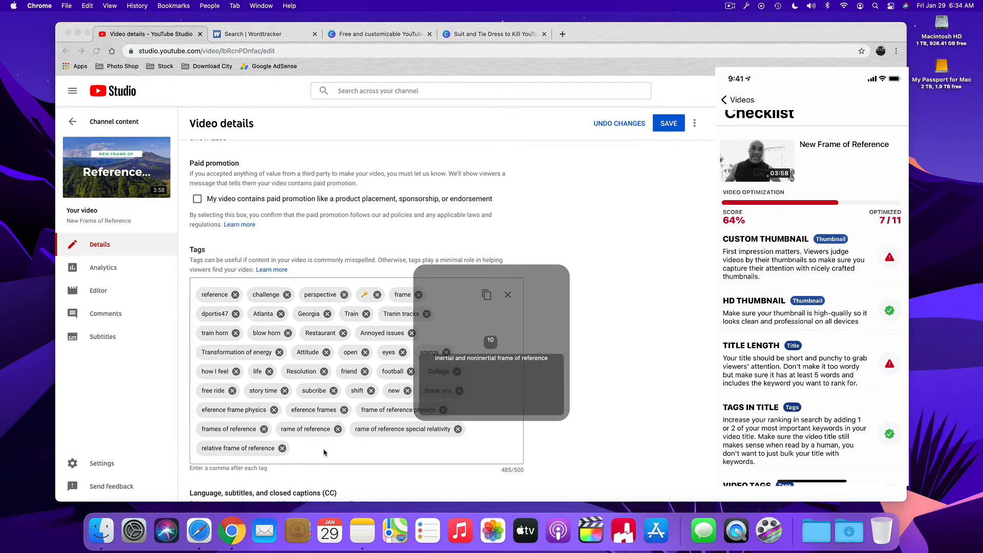
pyautogui.press('Right')
pyautogui.press('Right')
pyautogui.press('Right')
pyautogui.press('Return')
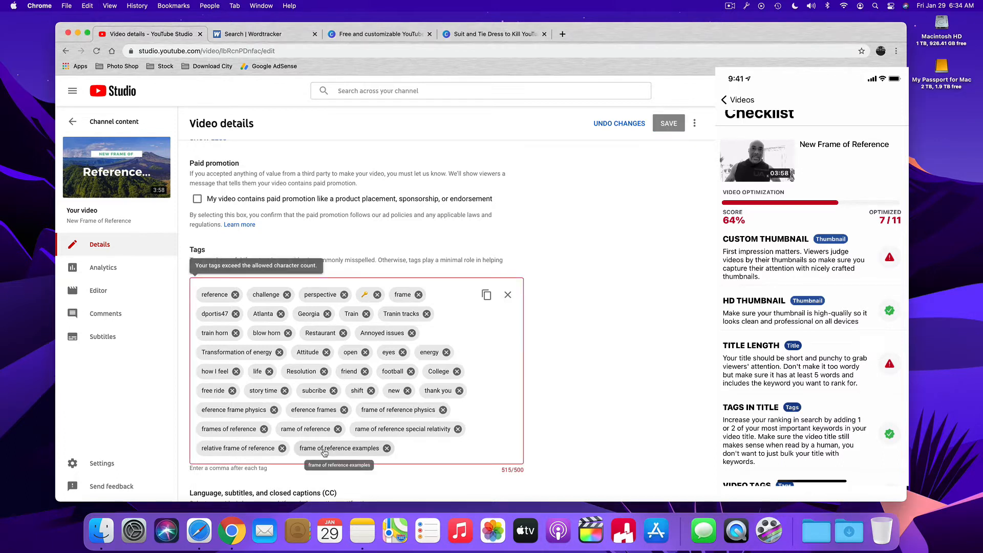
# Remove the tags "open", "energy" and "train horn" from the video's tags
pyautogui.click(365, 352)
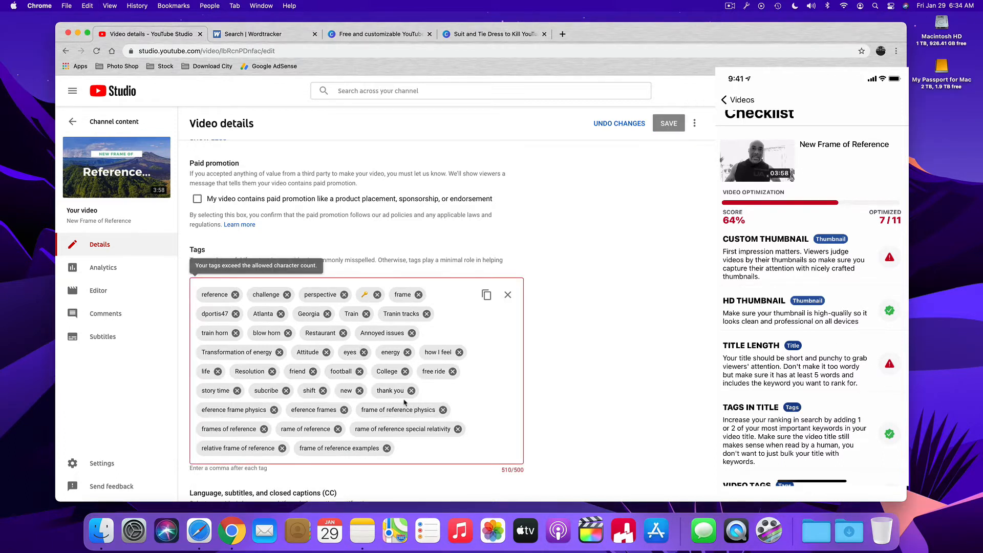
pyautogui.click(407, 354)
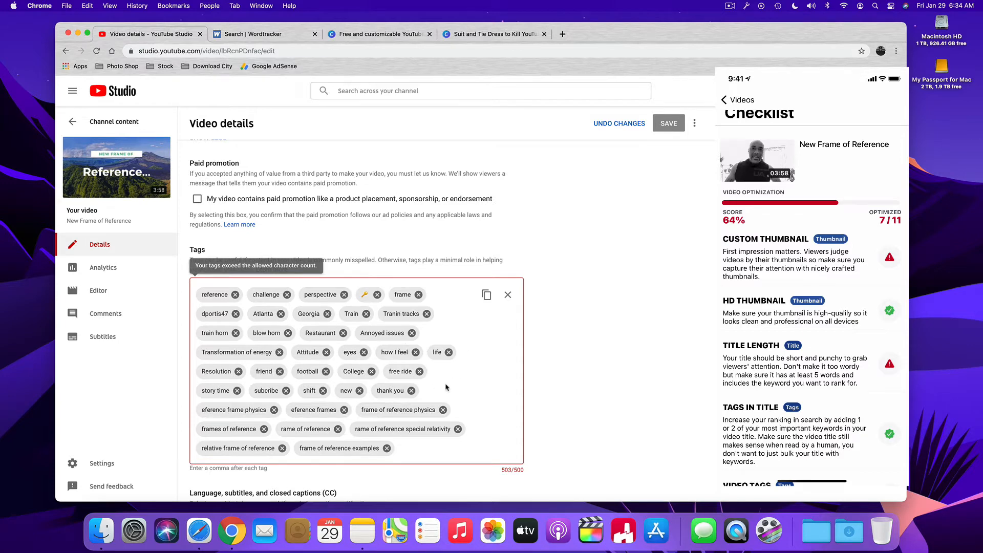
pyautogui.click(235, 333)
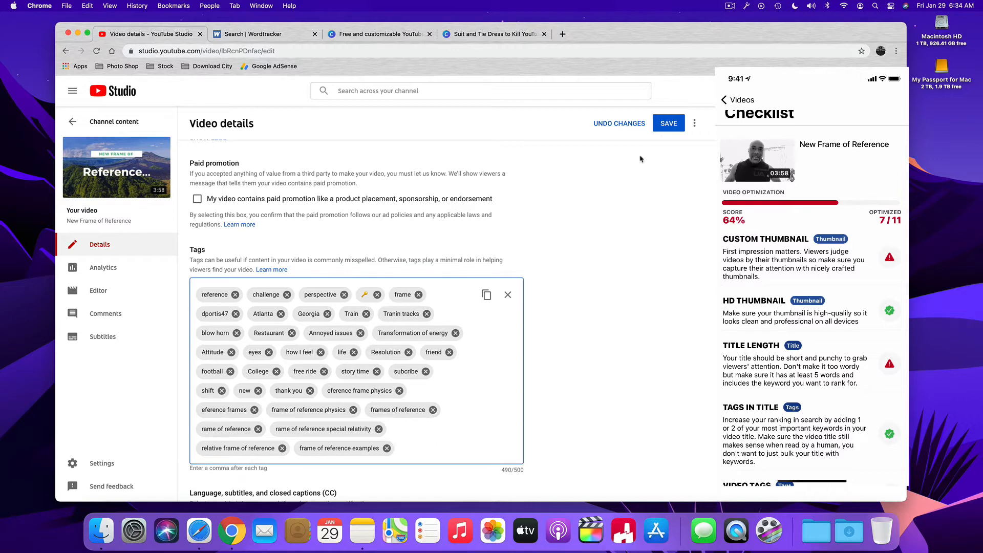
pyautogui.scroll(-2, 499, 434)
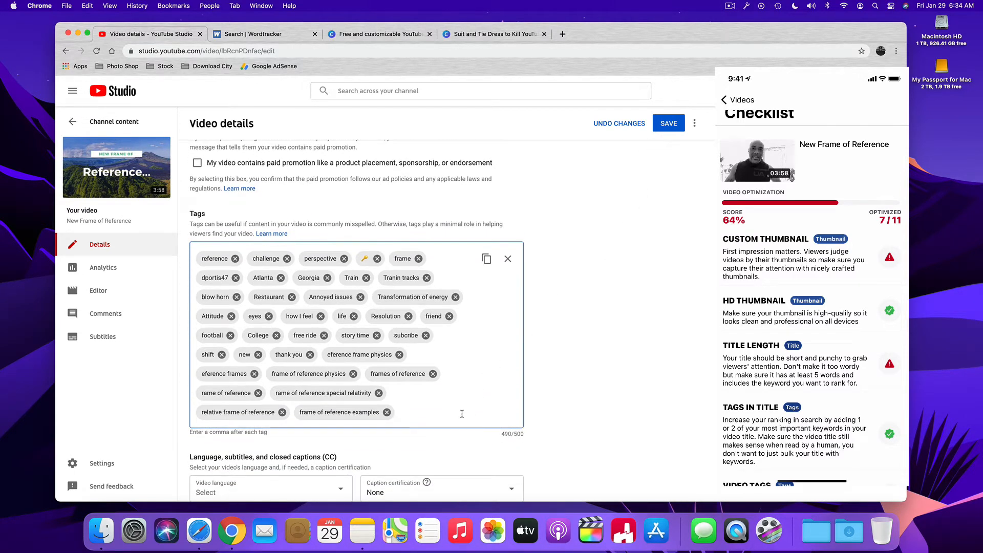
pyautogui.write('frame')
pyautogui.press('BackSpace')
pyautogui.press('BackSpace')
pyautogui.press('BackSpace')
pyautogui.press('BackSpace')
pyautogui.press('BackSpace')
pyautogui.scroll(-2, 442, 351)
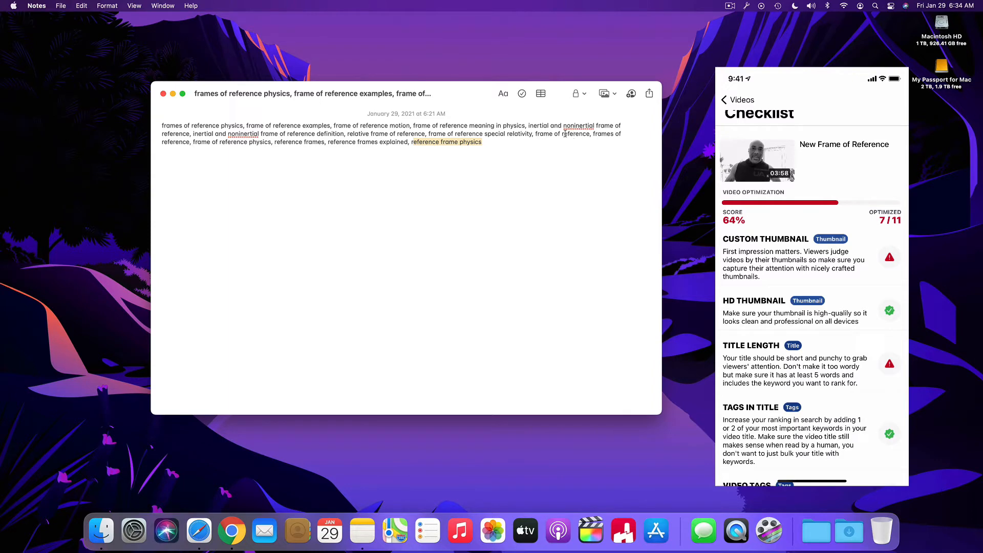
# In the Notes keyword list, delete the comma and space between "frame of reference" and "frames of reference", and copy "eferenceframes"
pyautogui.moveTo(562, 134); pyautogui.dragTo(589, 135)
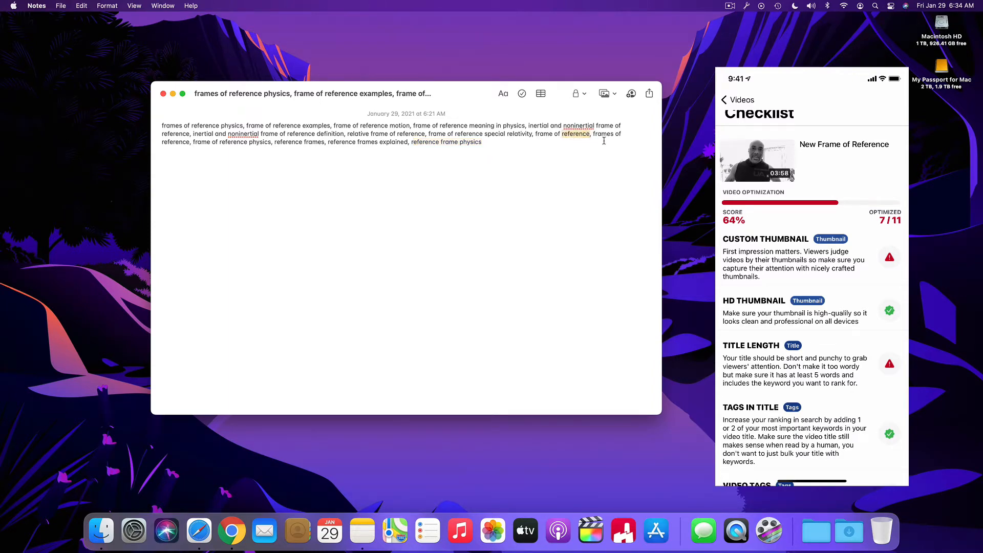
pyautogui.click(593, 136)
pyautogui.press('BackSpace')
pyautogui.press('BackSpace')
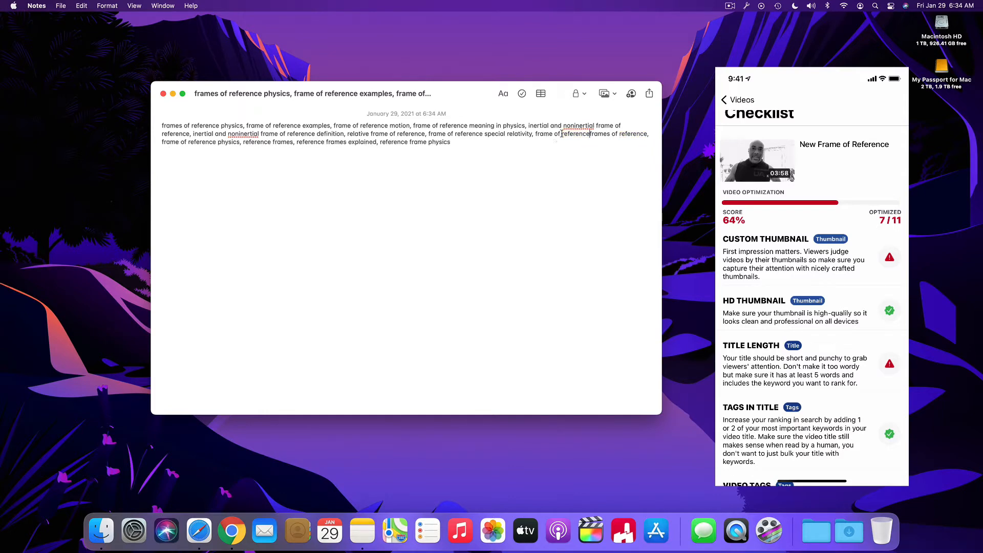
pyautogui.moveTo(562, 135); pyautogui.dragTo(610, 135)
pyautogui.press('super+c')
# In YouTube Studio, add the copied "eferenceframes" as a tag and remove the key emoji and "Georgia" tags
pyautogui.hotkey('ctrl', 'Left')
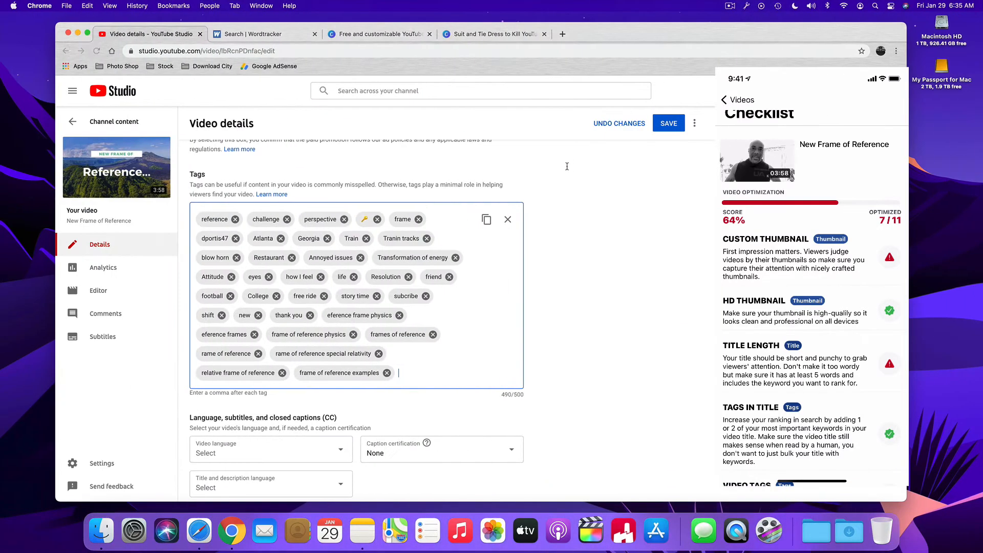
pyautogui.press('super+v')
pyautogui.press('Return')
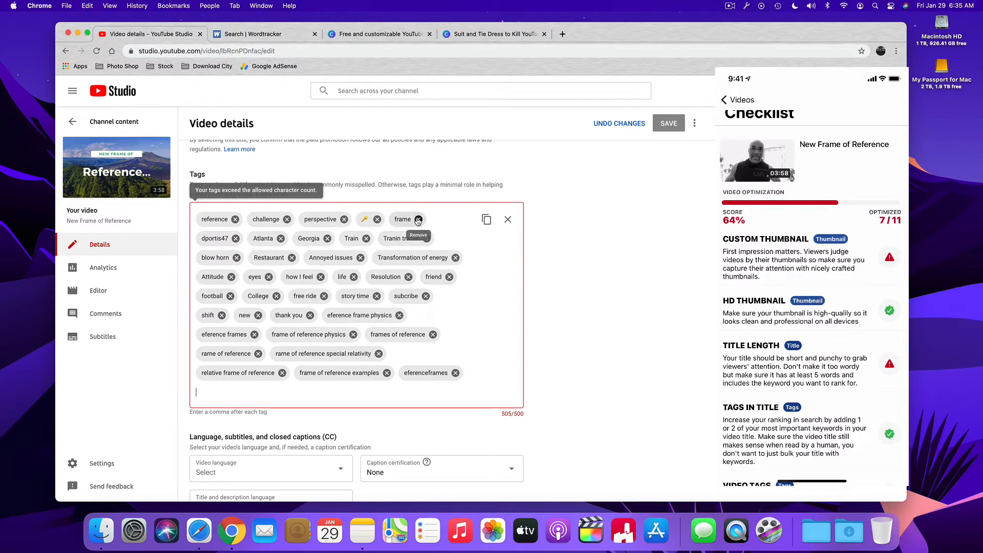
pyautogui.click(377, 220)
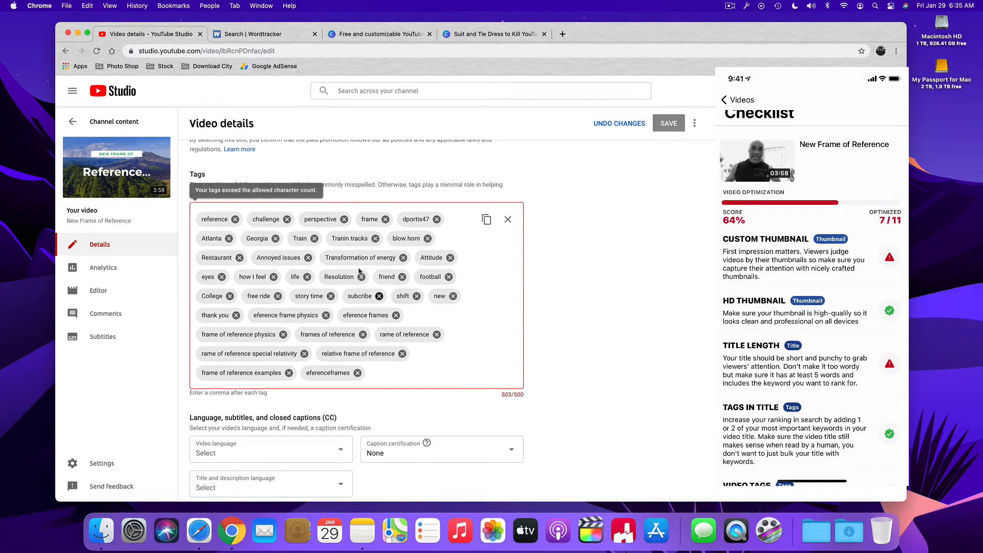
pyautogui.click(275, 238)
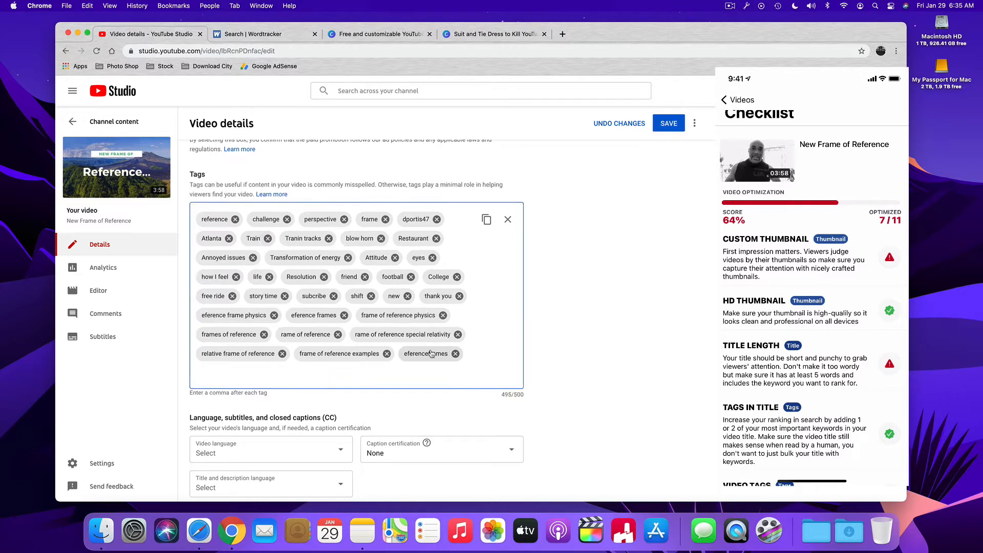
# Paste "frame of reference physics" from the clipboard history at the end of the video description's last line
pyautogui.scroll(-7, 509, 407)
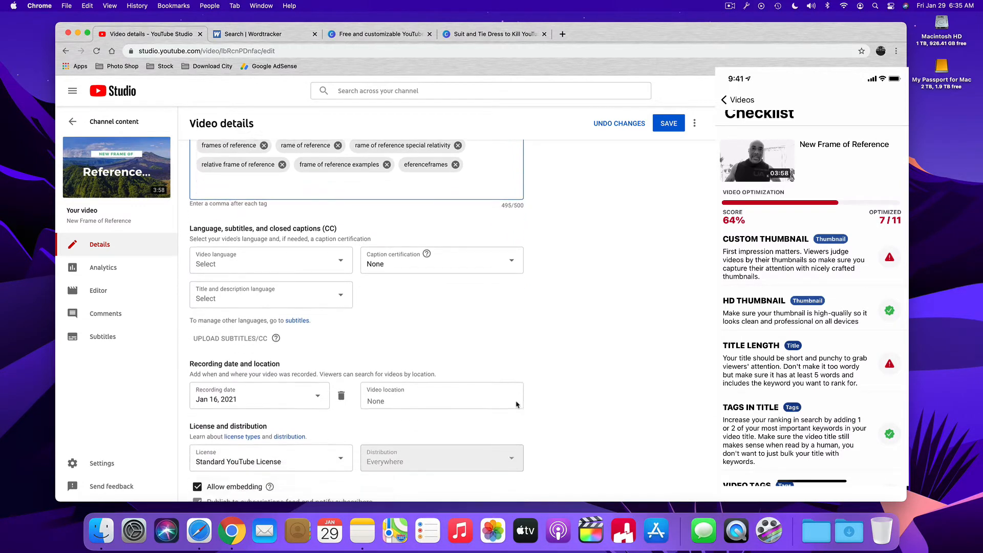
pyautogui.scroll(15, 516, 405)
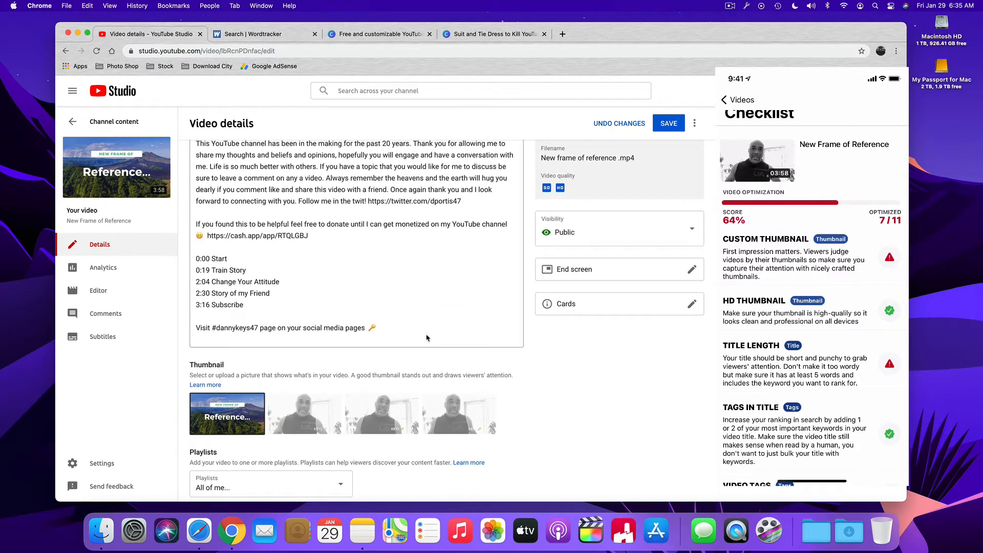
pyautogui.click(424, 332)
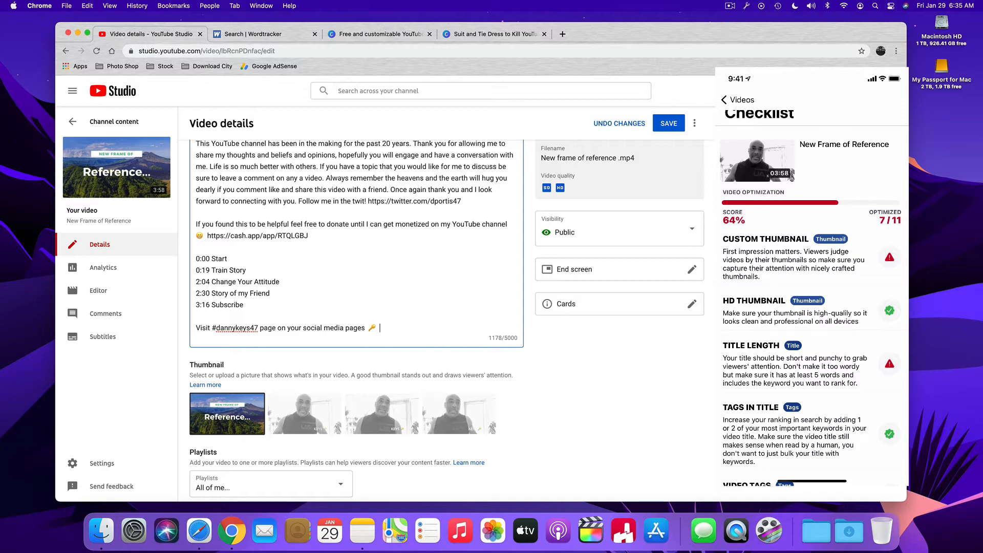
pyautogui.hotkey('ctrl', 'alt', 'v')
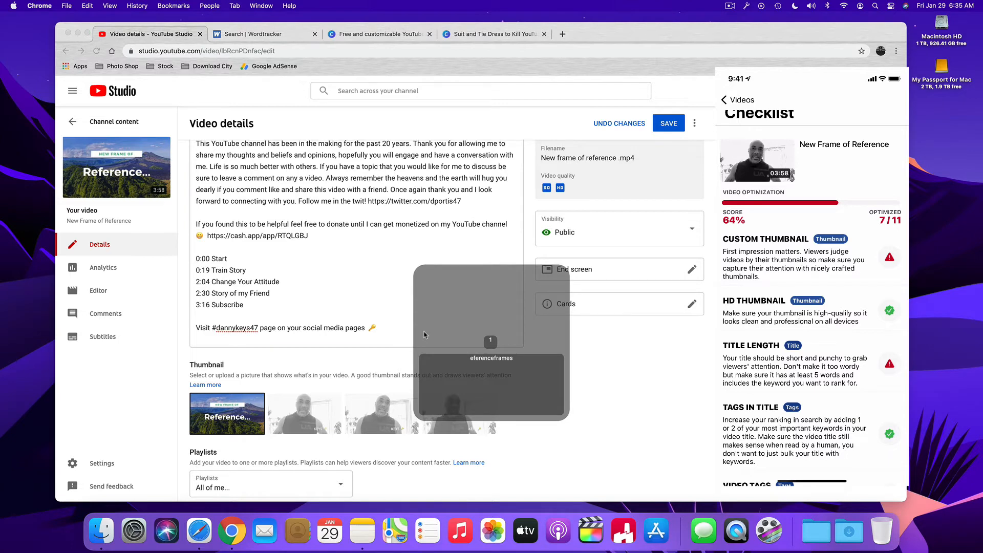
pyautogui.hotkey('ctrl', 'alt', 'v')
pyautogui.hotkey('ctrl', 'alt', 'v')
pyautogui.hotkey('ctrl', 'alt', 'v')
pyautogui.hotkey('ctrl', 'alt', 'v')
pyautogui.press('Return')
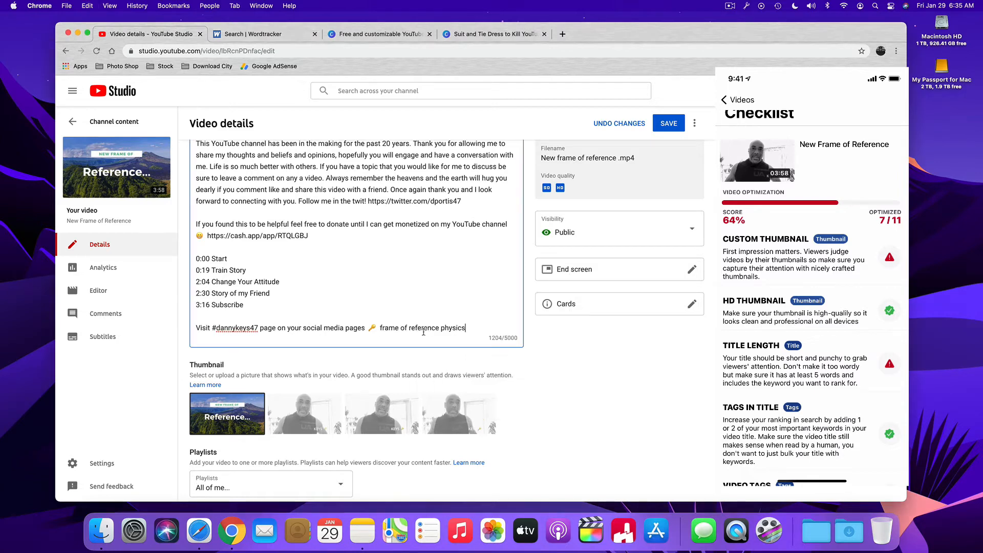
# Turn the pasted phrase in the description into the single hashtag #framereferencephysics, dropping the word "of" and all spaces
pyautogui.click(380, 328)
pyautogui.write('#')
pyautogui.click(477, 326)
pyautogui.click(407, 327)
pyautogui.press('BackSpace')
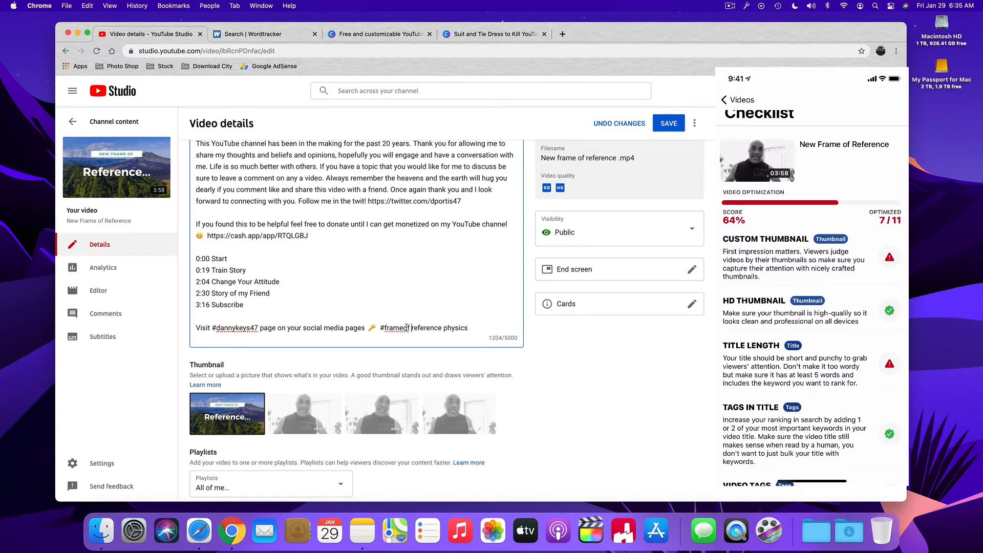
pyautogui.moveTo(403, 328); pyautogui.dragTo(412, 328)
pyautogui.press('BackSpace')
pyautogui.click(436, 329)
pyautogui.press('BackSpace')
pyautogui.click(404, 328)
pyautogui.press('BackSpace')
# Append the hashtag #framesofreference to the description using the clipboard history phrase "frames of reference" without its spaces
pyautogui.click(458, 328)
pyautogui.write('3')
pyautogui.press('BackSpace')
pyautogui.write('#')
pyautogui.press('shift+super+v')
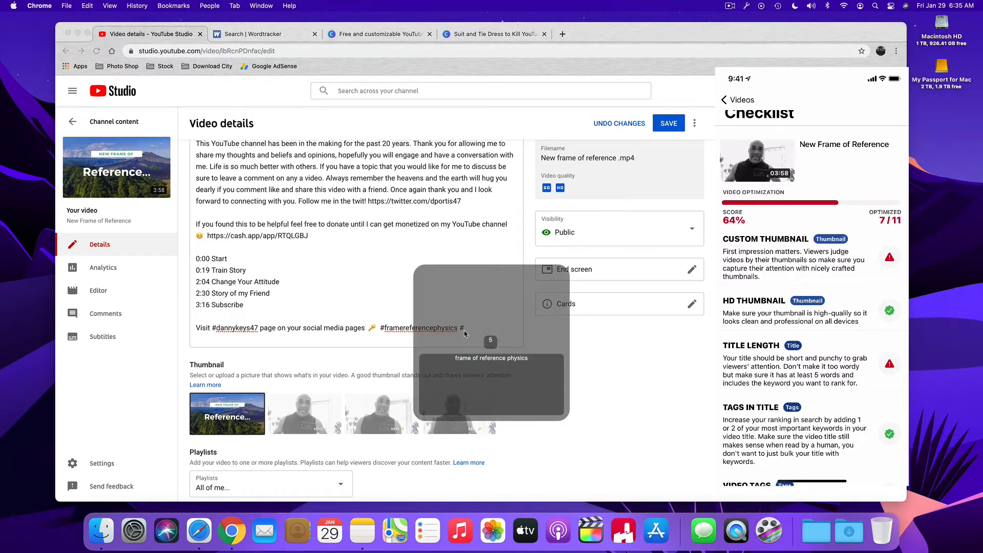
pyautogui.press('shift+super+v')
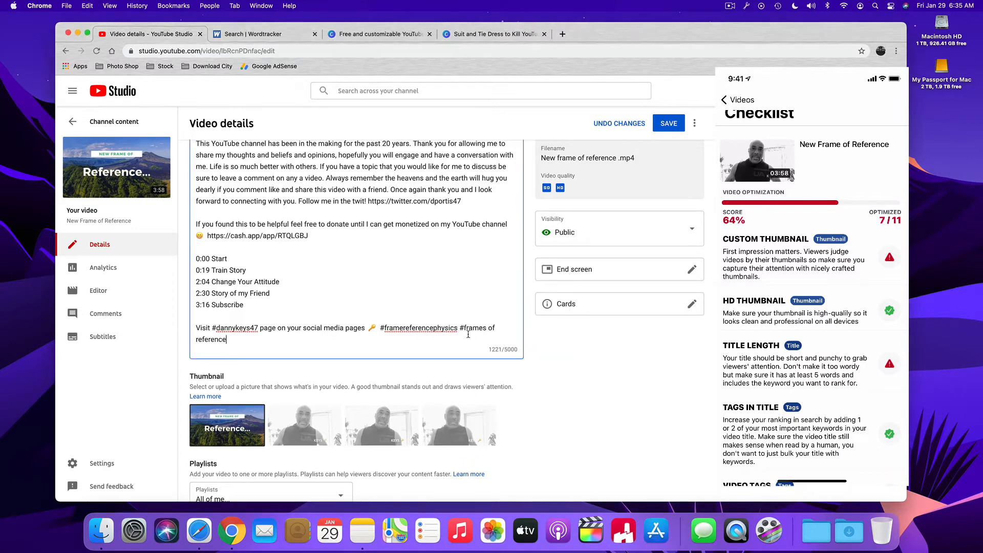
pyautogui.click(488, 329)
pyautogui.press('BackSpace')
pyautogui.click(195, 340)
pyautogui.press('BackSpace')
# Move the hashtag #framesofreference in front of #framereferencephysics at the end of the description
pyautogui.moveTo(260, 339); pyautogui.dragTo(196, 342)
pyautogui.press('super+c')
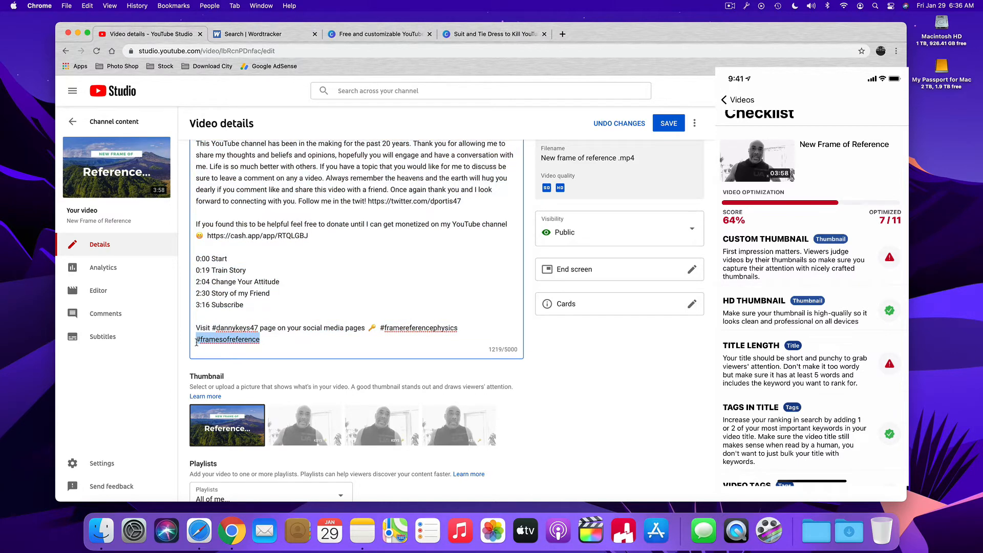
pyautogui.press('BackSpace')
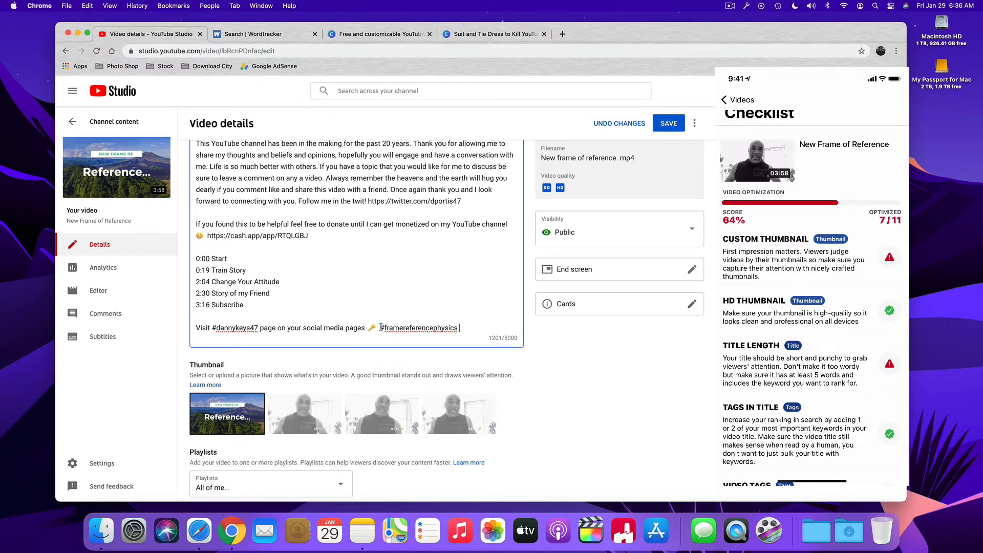
pyautogui.press('super+v')
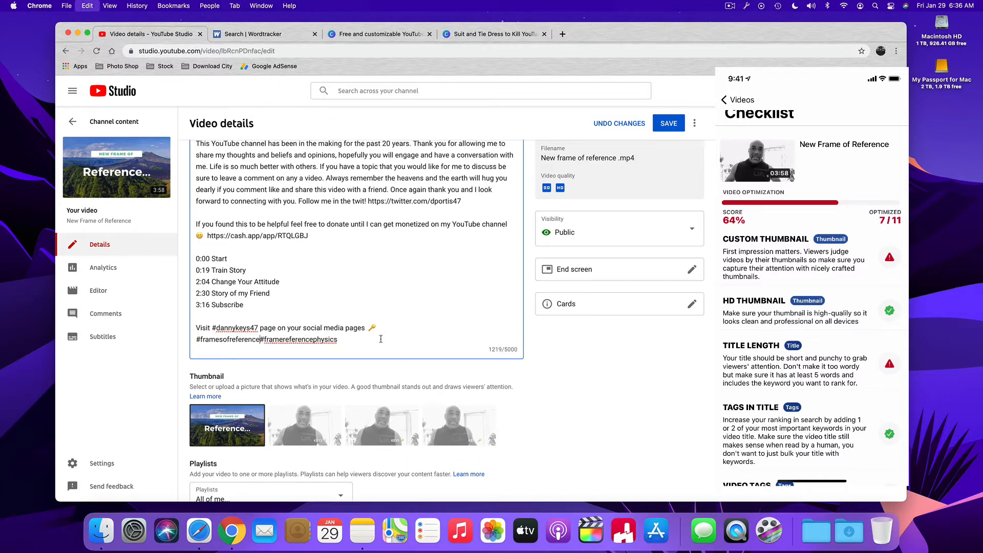
pyautogui.press('super+v')
pyautogui.press('super+z')
pyautogui.press('super+z')
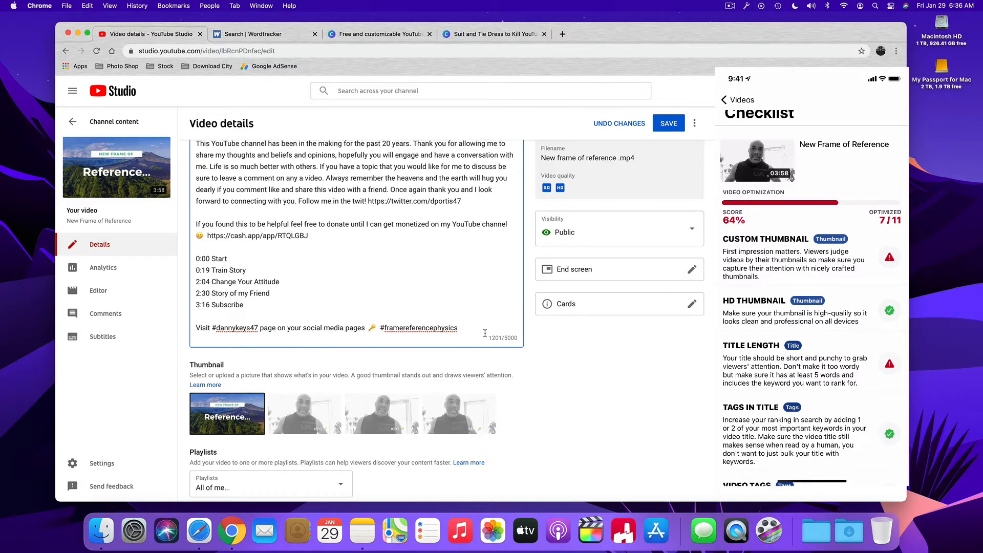
pyautogui.press('super+v')
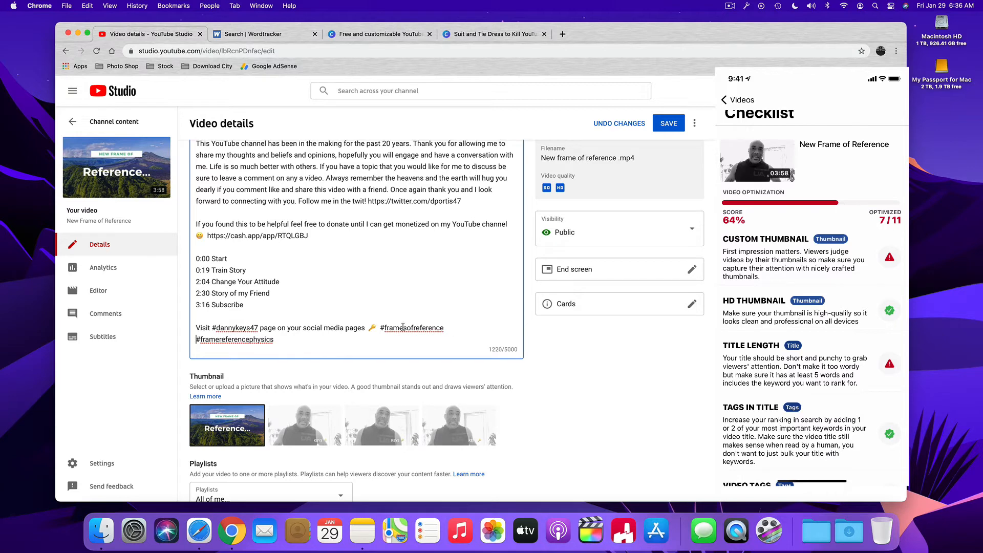
# Paste "eference frame physics" from the clipboard history after #framereferencephysics and split it into the hashtags #eference, #frame and #physics
pyautogui.click(281, 344)
pyautogui.write('#')
pyautogui.hotkey('ctrl', 'alt', 'v')
pyautogui.hotkey('ctrl', 'alt', 'v')
pyautogui.hotkey('ctrl', 'alt', 'v')
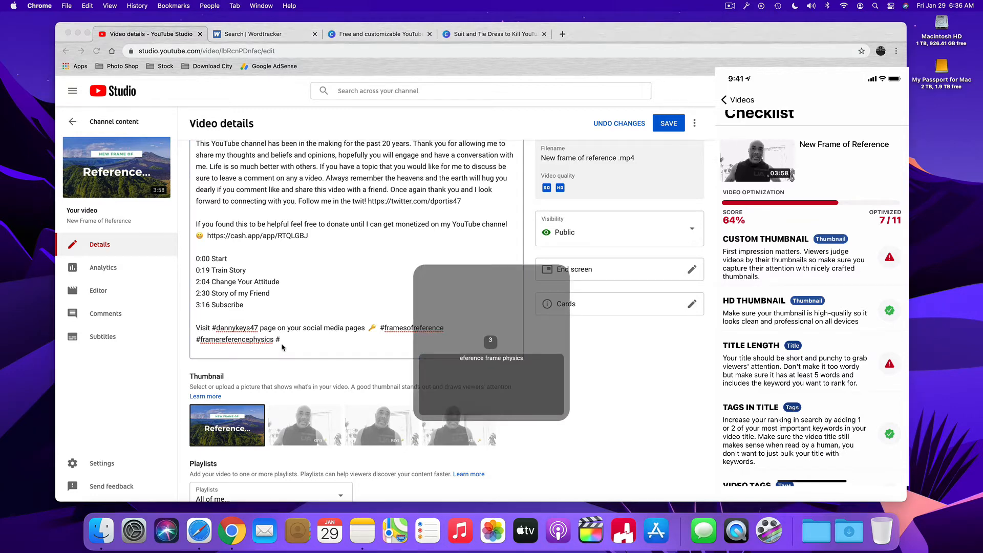
pyautogui.press('Return')
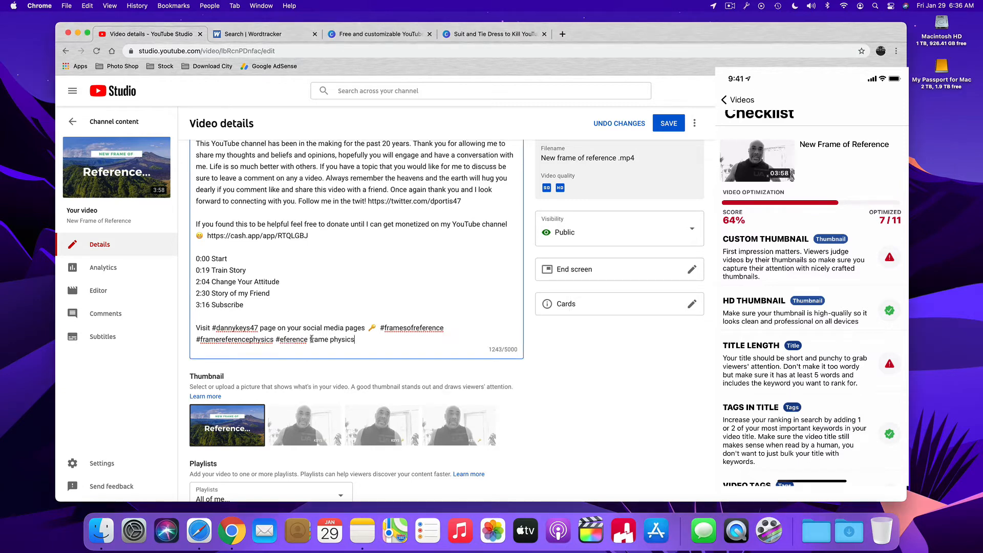
pyautogui.click(310, 340)
pyautogui.write('#')
pyautogui.click(335, 339)
pyautogui.write('#')
# Add the clipboard history phrase "eference frames explaine" as a hashtag after #physics and reduce it to #explained
pyautogui.write('#')
pyautogui.press('shift+super+v')
pyautogui.press('shift+super+v')
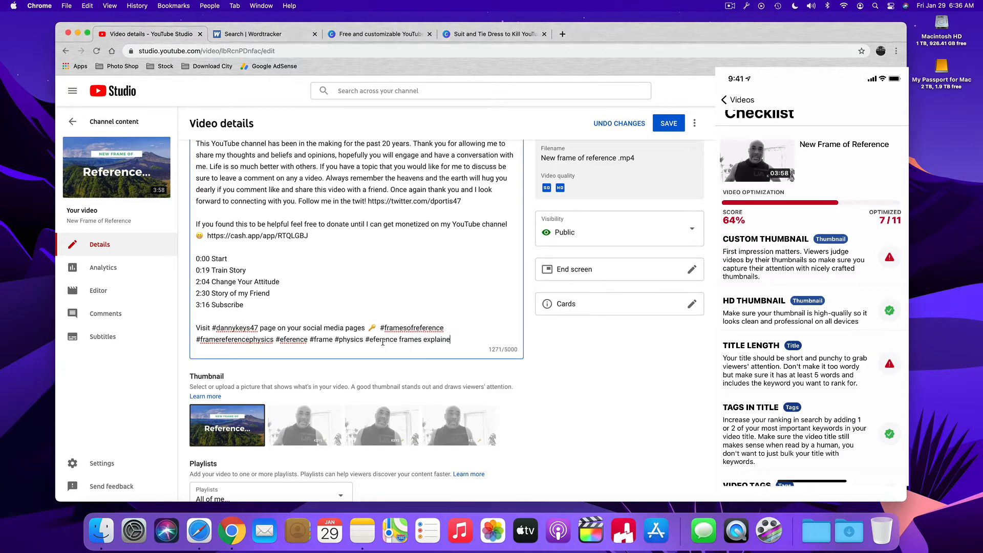
pyautogui.doubleClick(409, 339)
pyautogui.press('BackSpace')
pyautogui.click(370, 339)
pyautogui.write('f')
pyautogui.doubleClick(386, 339)
pyautogui.press('BackSpace')
pyautogui.click(401, 339)
pyautogui.write('d')
# Paste "frame of reference motion" from the clipboard history after #explained and insert a # in its first word
pyautogui.press('shift+super+v')
pyautogui.press('Down')
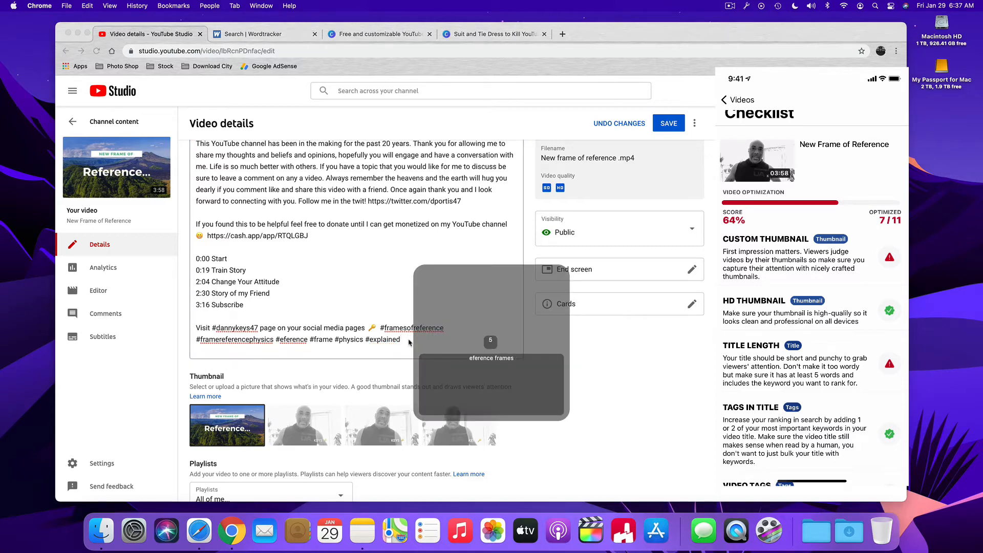
pyautogui.press('Down')
pyautogui.press('Down')
pyautogui.press('Down')
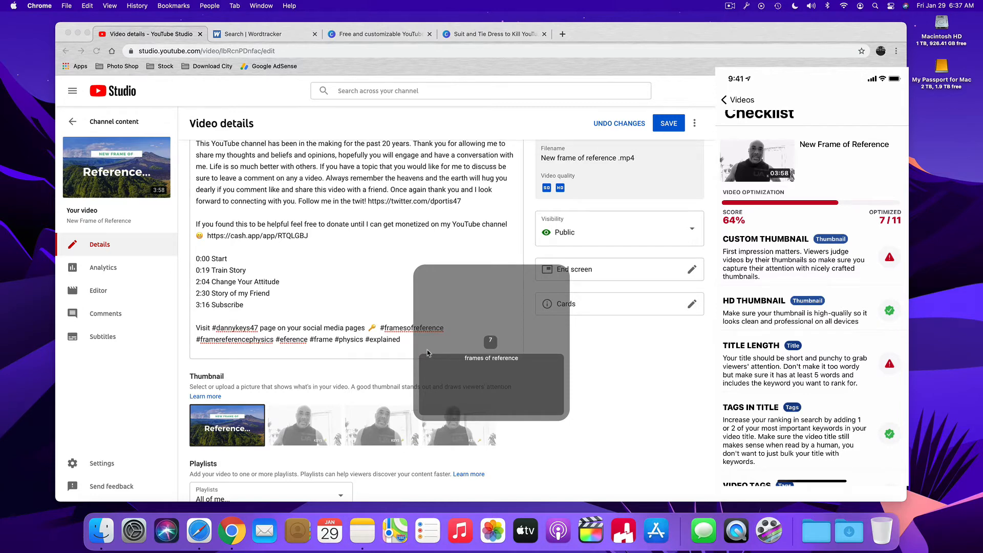
pyautogui.press('Down')
pyautogui.press('Down')
pyautogui.press('Down')
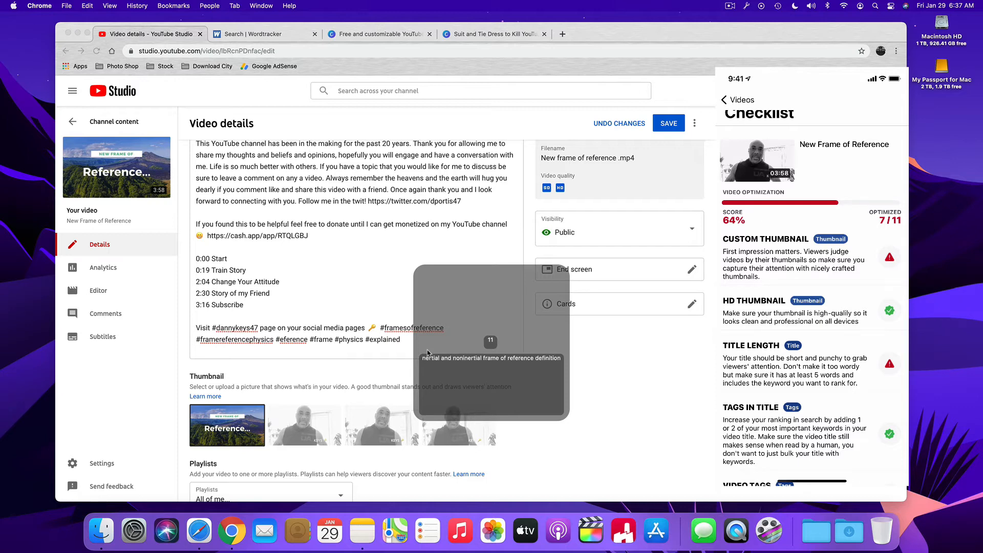
pyautogui.press('Down')
pyautogui.press('Down')
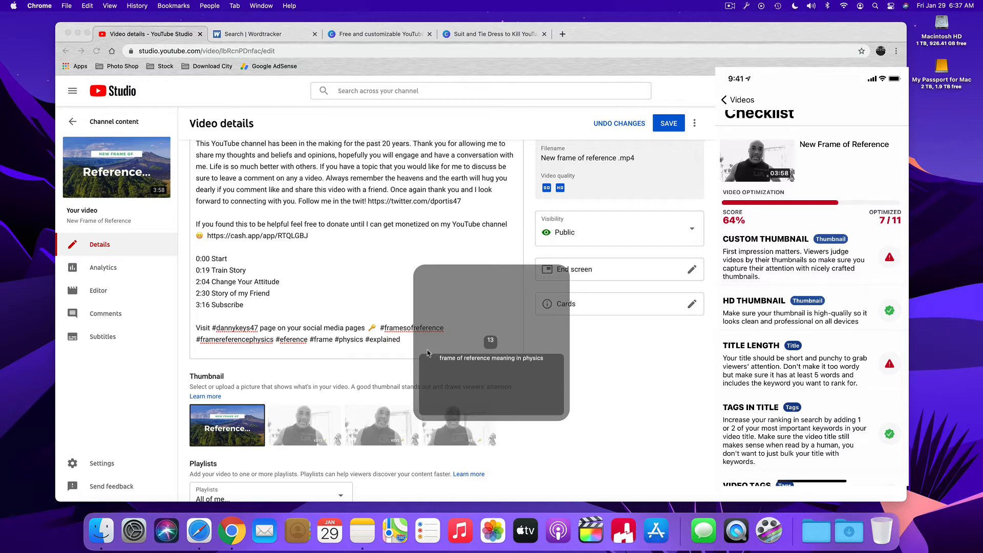
pyautogui.press('Down')
pyautogui.press('Return')
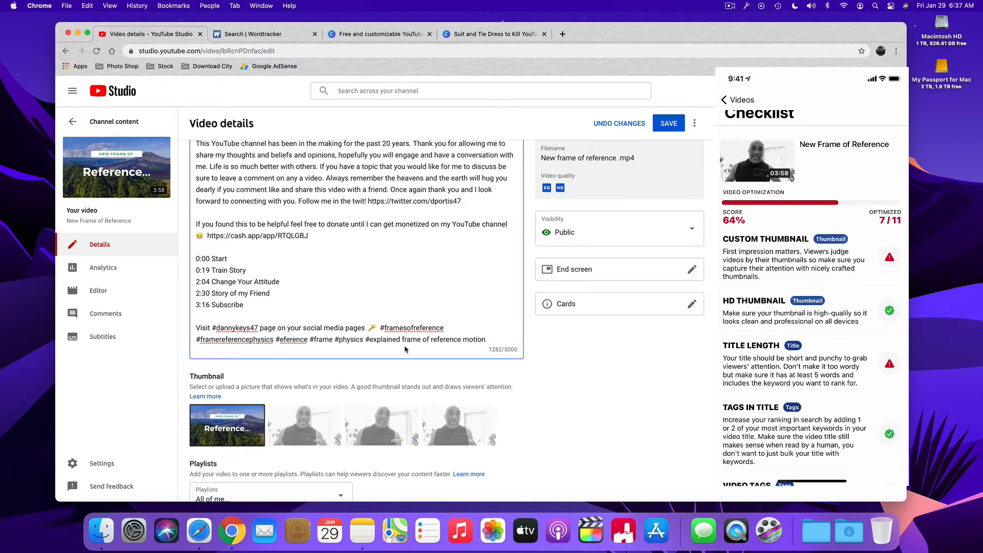
pyautogui.write('#')
# Correct the hashtag #eference to #reference by reusing the word "reference" copied from #framesofreference
pyautogui.doubleClick(293, 341)
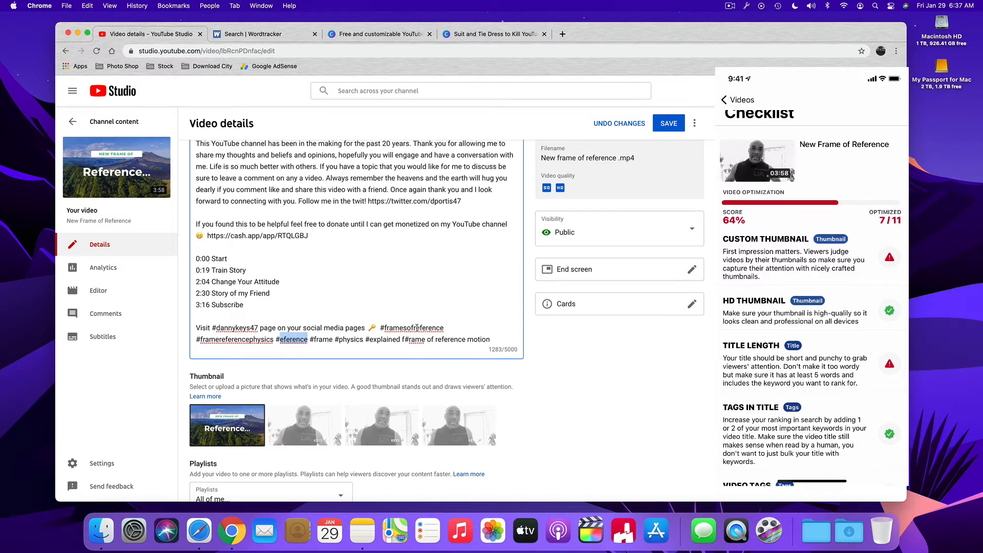
pyautogui.moveTo(412, 328); pyautogui.dragTo(454, 327)
pyautogui.press('super+c')
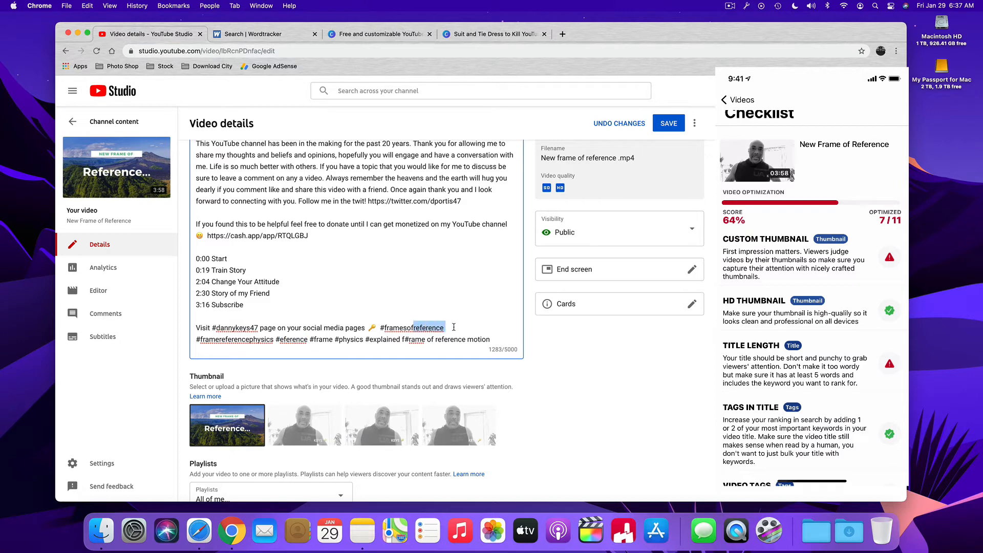
pyautogui.doubleClick(292, 340)
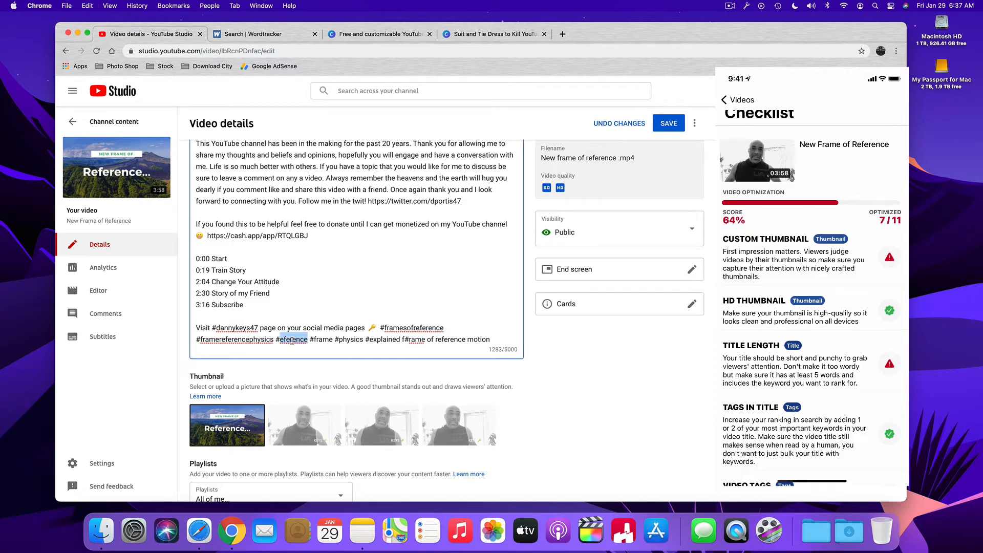
pyautogui.press('super+v')
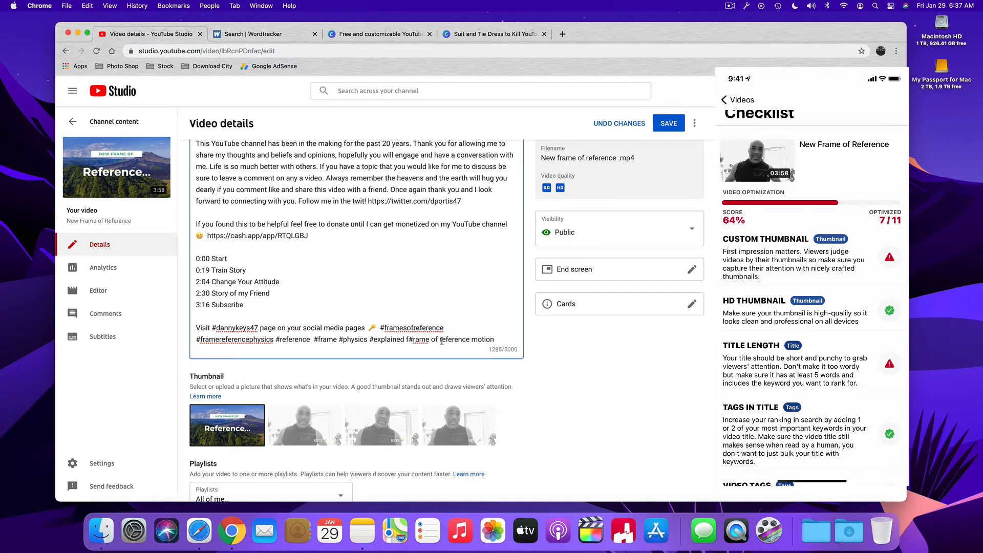
# Reduce the phrase "f#rame of reference motion" at the end of the description to the hashtags #frame and #motion
pyautogui.moveTo(438, 340); pyautogui.dragTo(431, 340)
pyautogui.press('BackSpace')
pyautogui.press('BackSpace')
pyautogui.click(462, 340)
pyautogui.write('#')
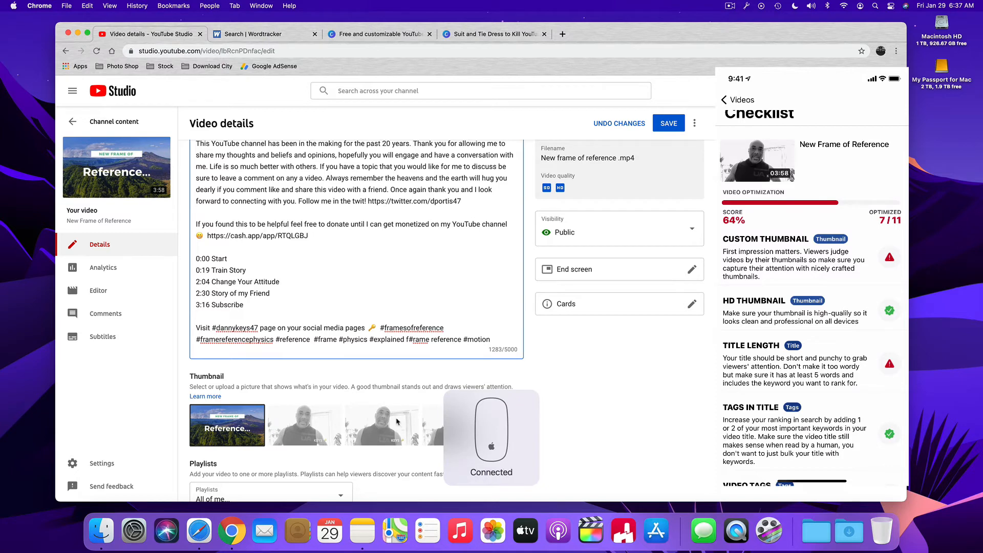
pyautogui.doubleClick(449, 340)
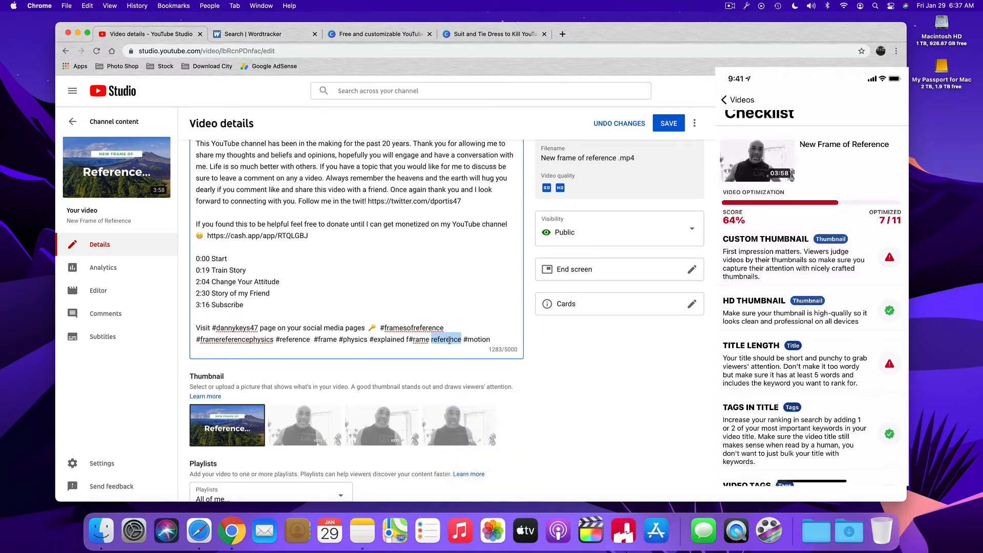
pyautogui.press('BackSpace')
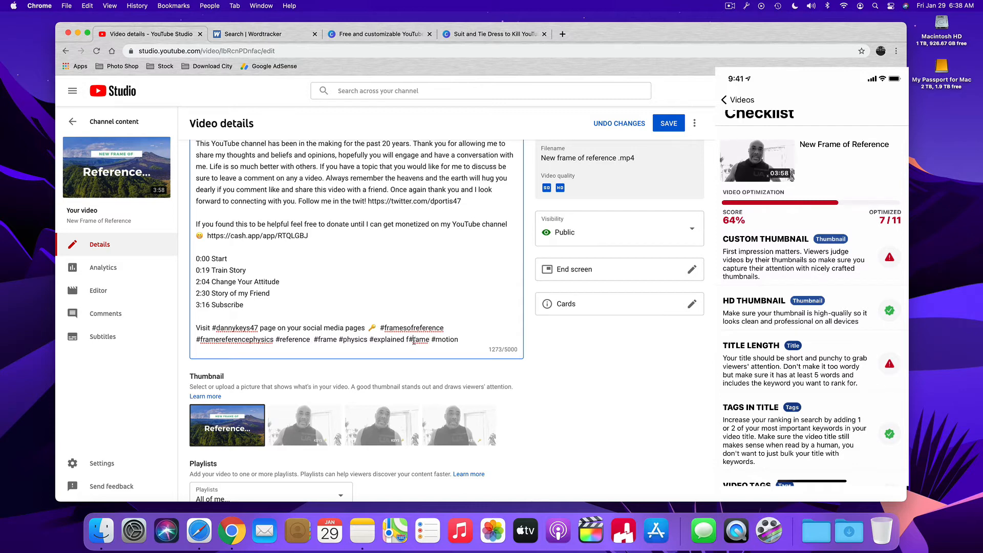
pyautogui.press('BackSpace')
pyautogui.press('Left')
# Add a # after #motion and insert "New Frame of Reference" from the clipboard history behind it
pyautogui.write('#')
pyautogui.hotkey('ctrl', 'alt', 'v')
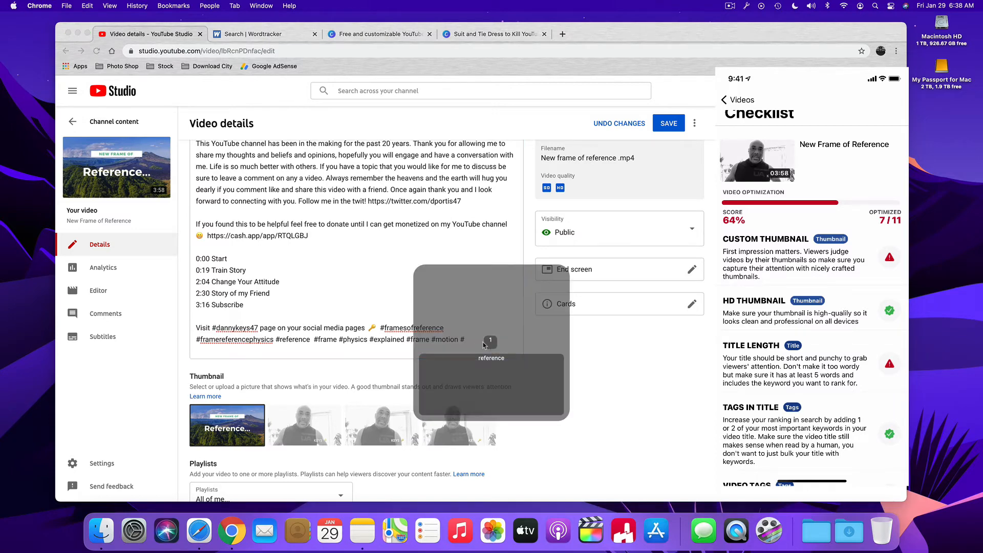
pyautogui.press('Down')
pyautogui.press('Down')
pyautogui.press('Down')
pyautogui.press('Down')
pyautogui.press('Down')
pyautogui.press('Down')
pyautogui.press('Down')
pyautogui.press('Down')
pyautogui.press('Down')
pyautogui.press('Down')
pyautogui.press('Down')
pyautogui.press('Down')
pyautogui.press('Down')
pyautogui.press('Down')
pyautogui.press('Down')
pyautogui.press('Down')
pyautogui.press('Down')
pyautogui.press('Down')
pyautogui.press('Return')
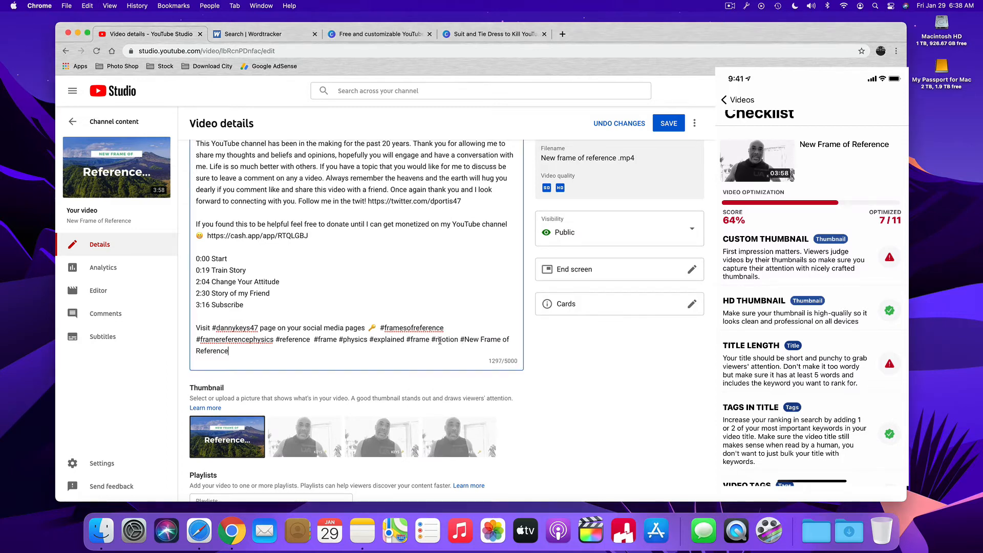
# Shorten the inserted phrase "#New Frame of Reference" to the single hashtag #NewFrame
pyautogui.click(481, 339)
pyautogui.press('BackSpace')
pyautogui.moveTo(196, 351); pyautogui.dragTo(295, 351)
pyautogui.press('BackSpace')
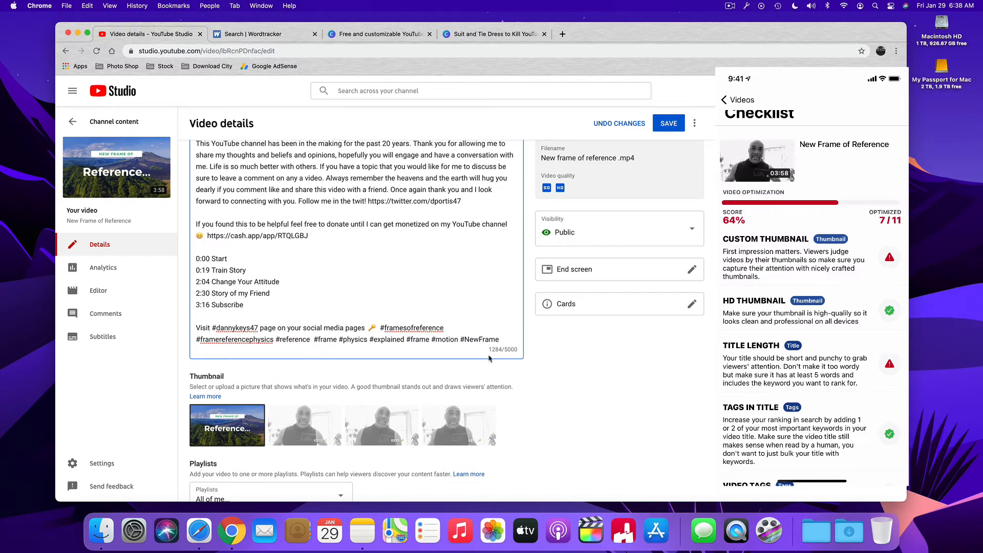
# Play a short part of the video preview to check its content, and pause it
pyautogui.scroll(1, 453, 339)
pyautogui.scroll(3, 452, 340)
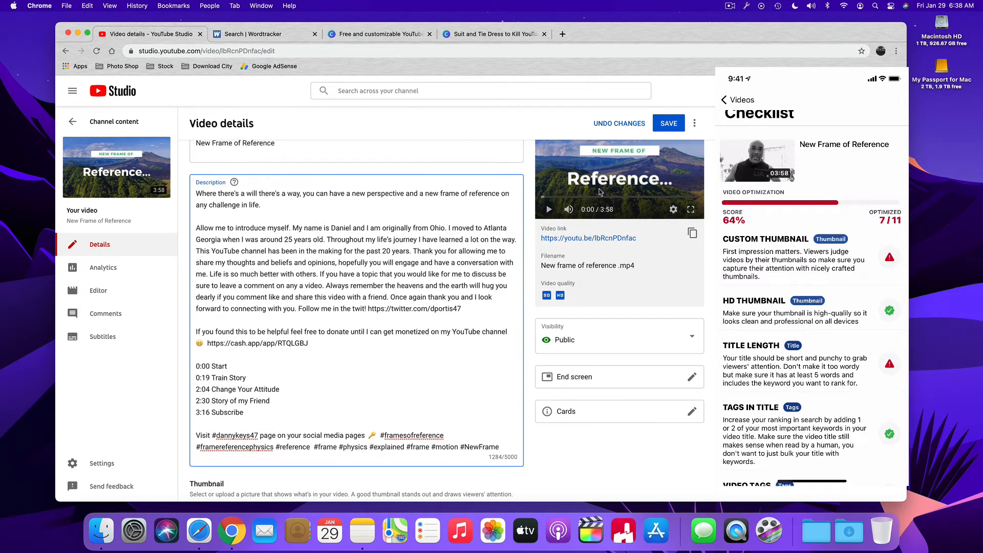
pyautogui.scroll(1, 593, 248)
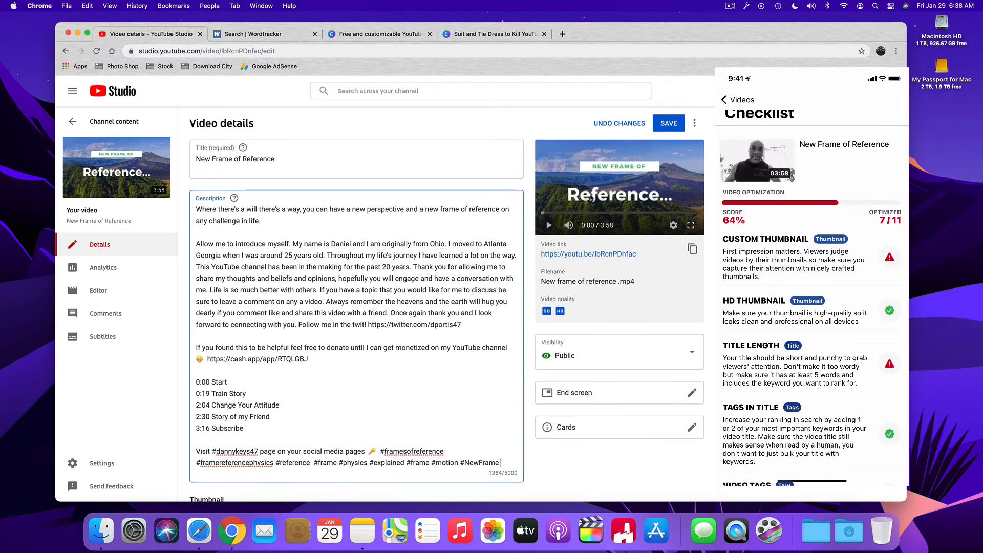
pyautogui.click(549, 226)
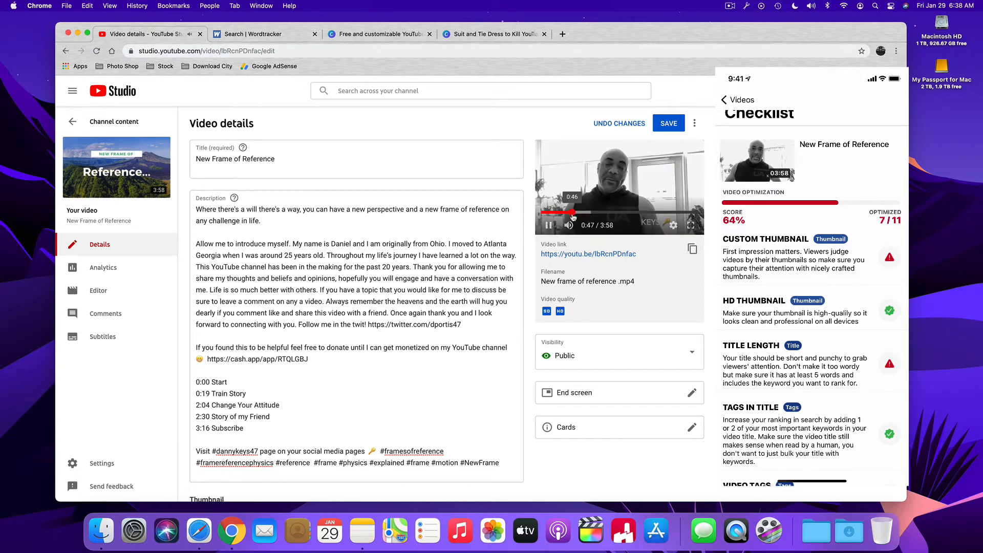
pyautogui.click(550, 226)
# Add the hashtags #train, #noice, #loud and #love after #NewFrame in the description and save the video details
pyautogui.scroll(-2, 534, 421)
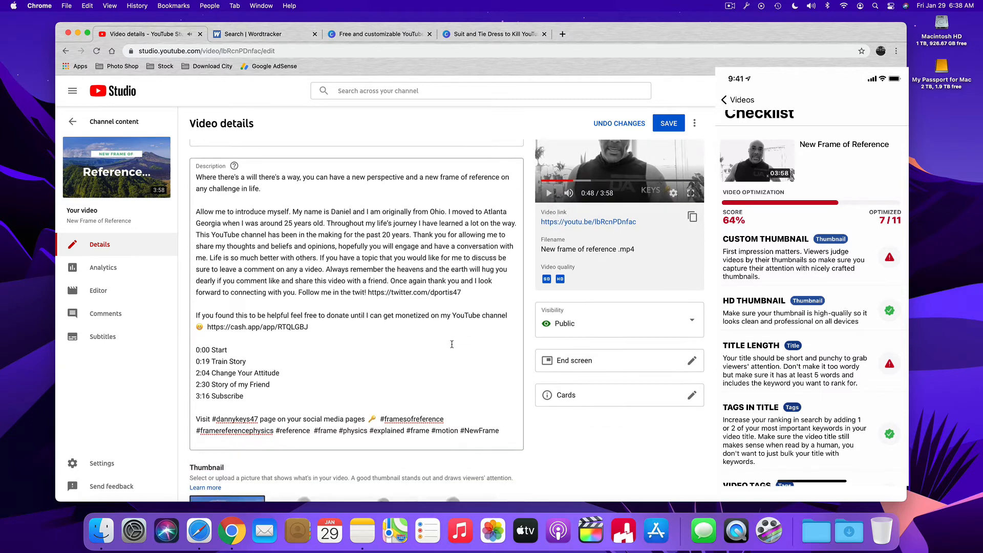
pyautogui.click(504, 419)
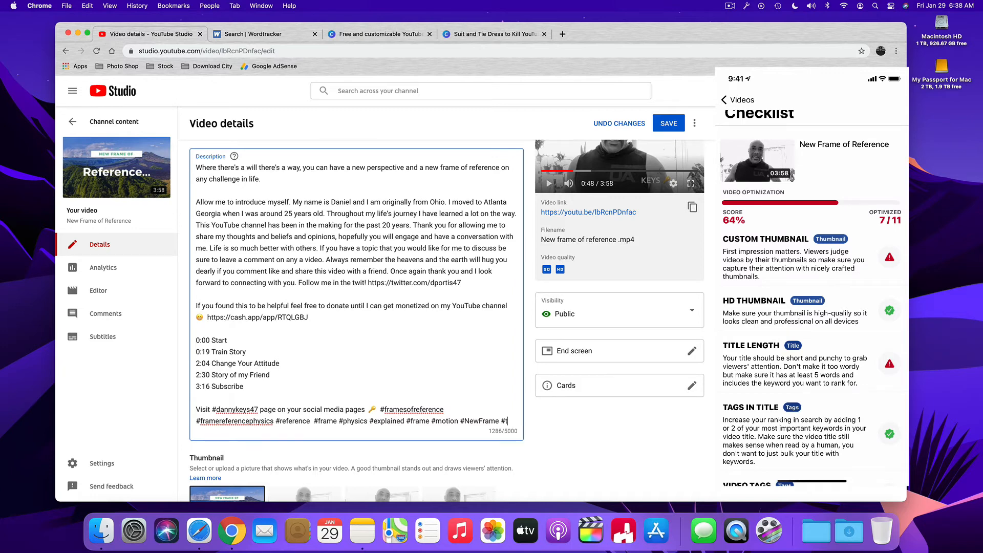
pyautogui.write('#train')
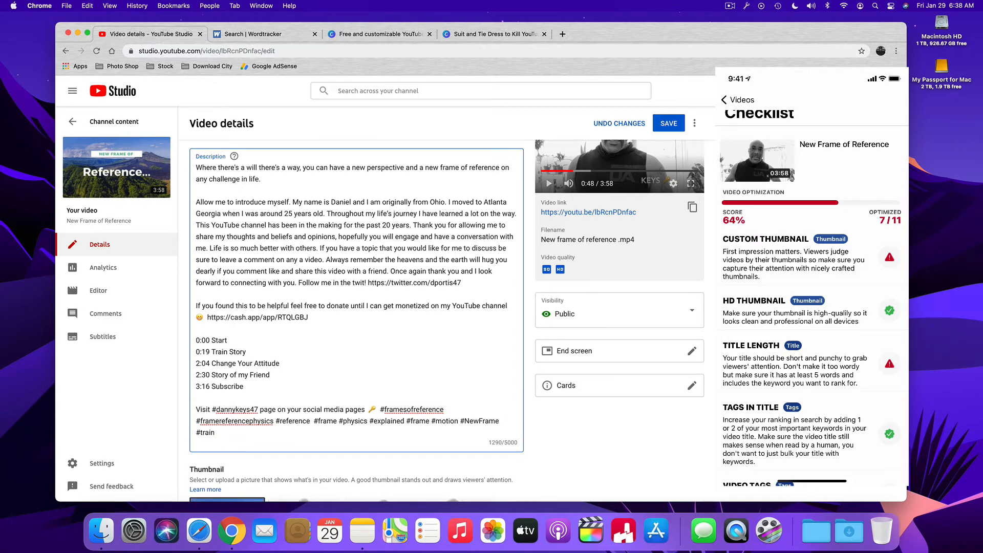
pyautogui.press('Return')
pyautogui.press('BackSpace')
pyautogui.write('#noice #loud #love')
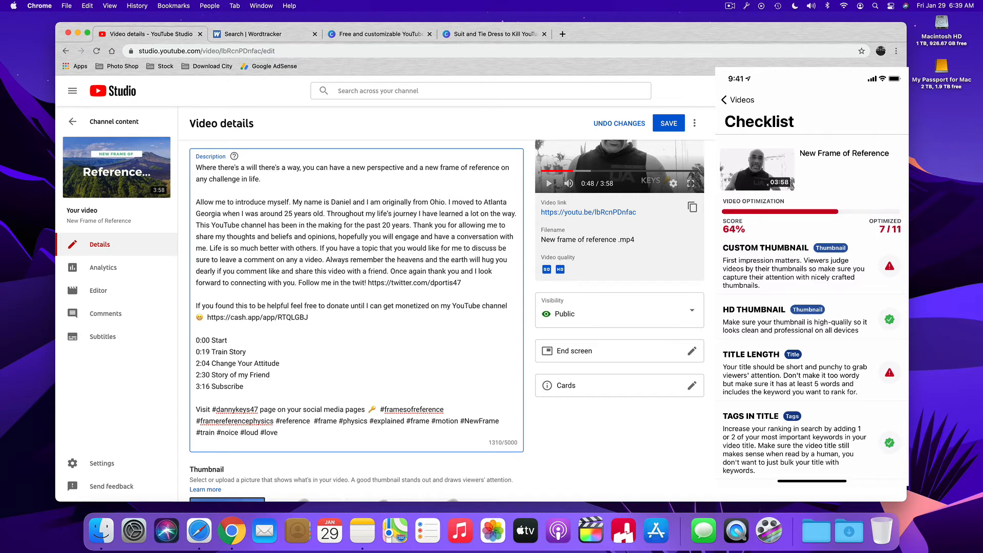
pyautogui.scroll(1, 487, 382)
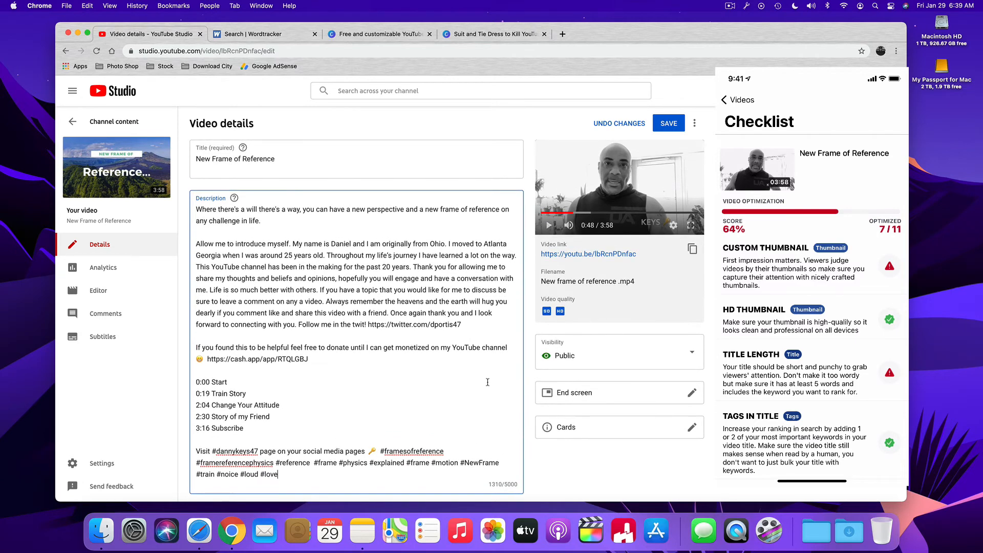
pyautogui.click(667, 128)
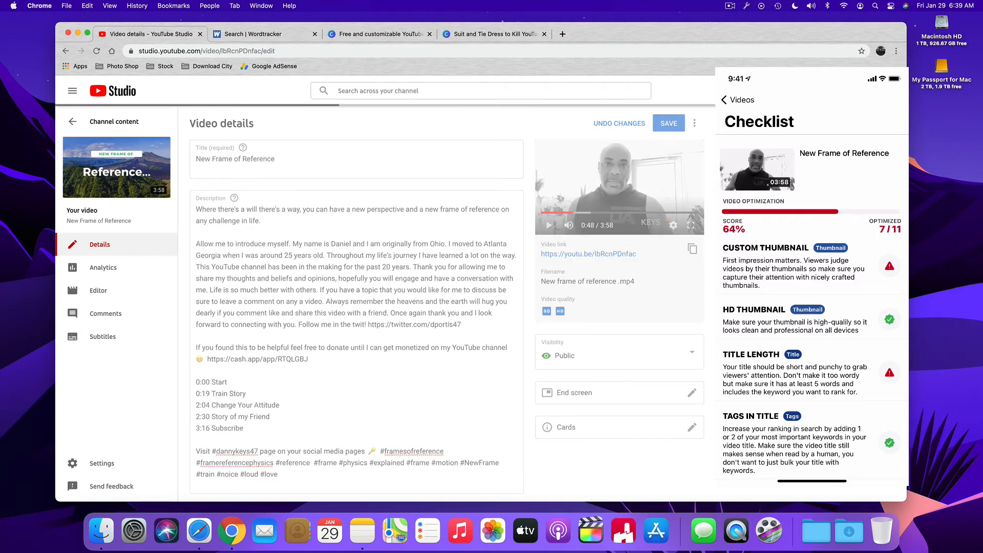
# Change the video title to "How to get New Frame of Reference" and save the video details
pyautogui.scroll(-3, 446, 321)
pyautogui.scroll(-10, 357, 318)
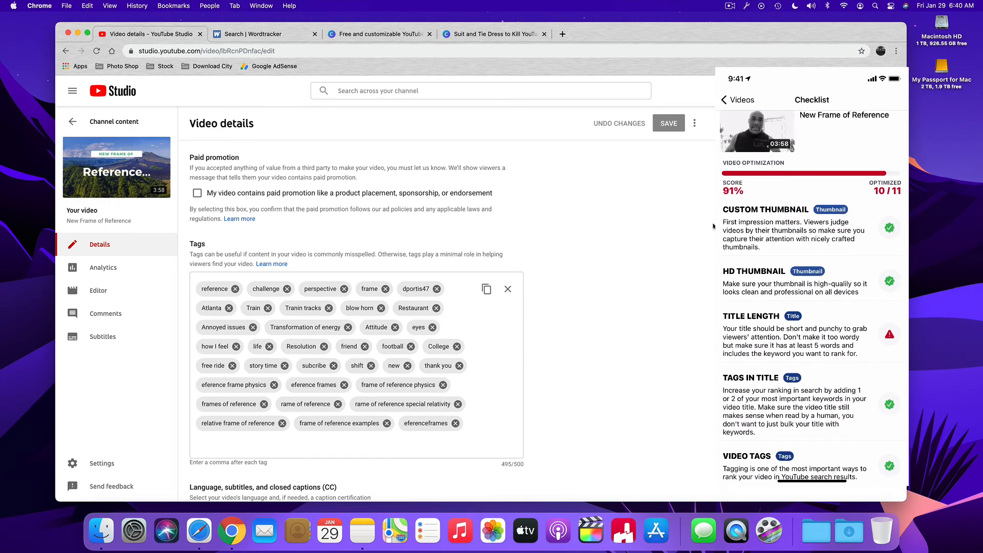
pyautogui.scroll(15, 567, 364)
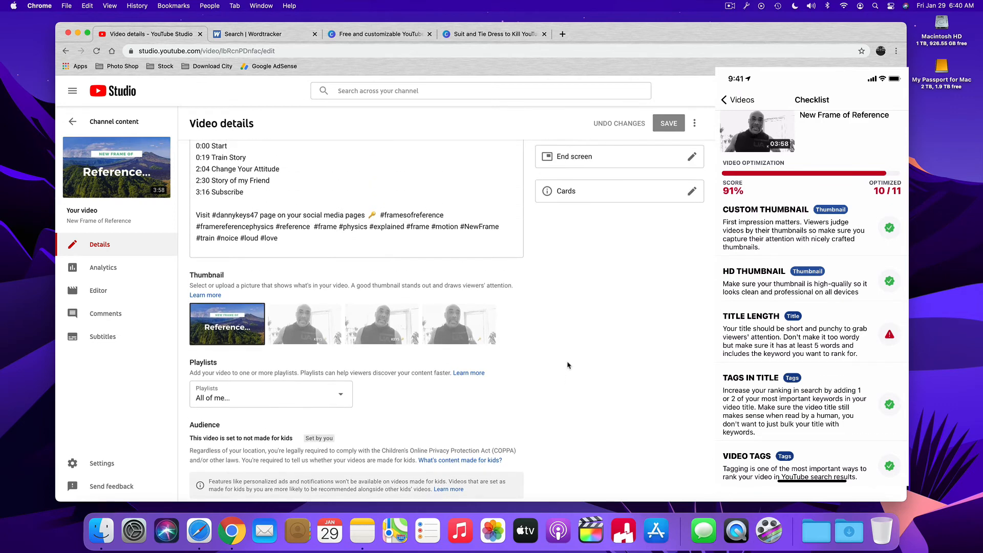
pyautogui.scroll(1, 567, 365)
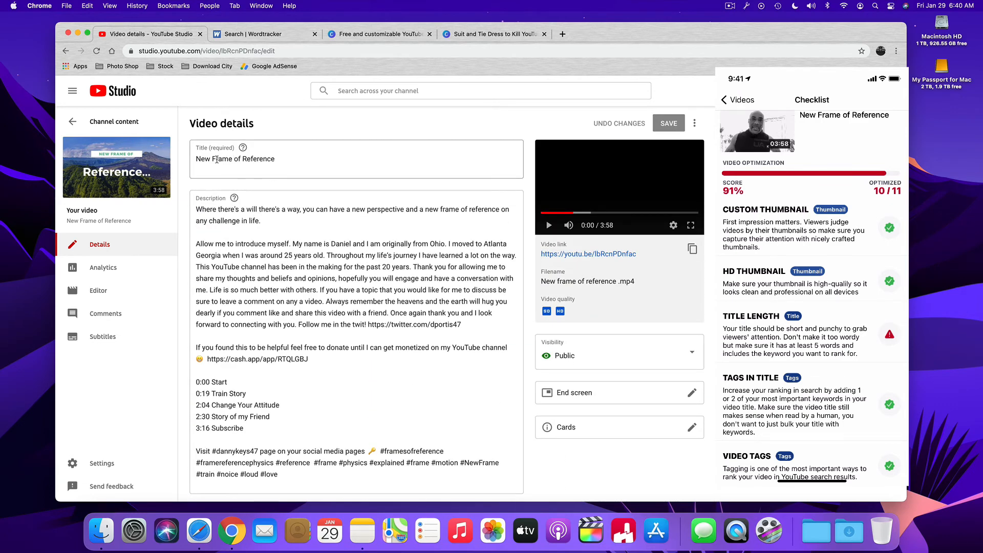
pyautogui.click(197, 159)
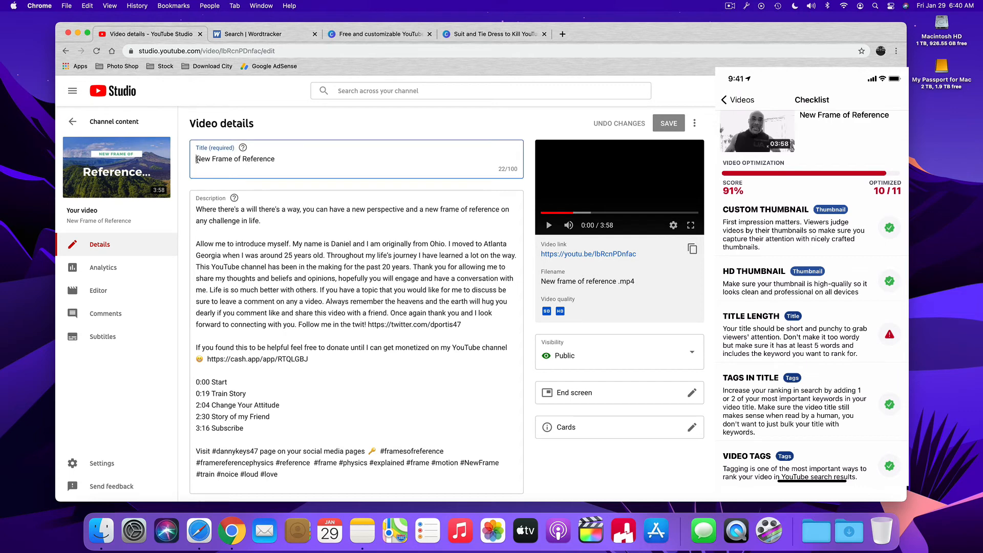
pyautogui.write('Hoe')
pyautogui.press('BackSpace')
pyautogui.press('BackSpace')
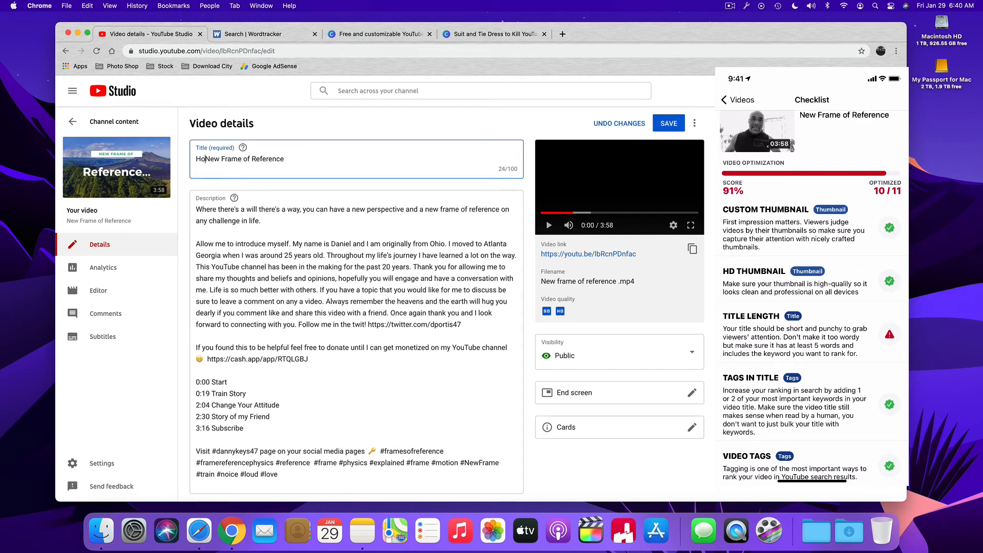
pyautogui.write('w to ger')
pyautogui.press('BackSpace')
pyautogui.write('t')
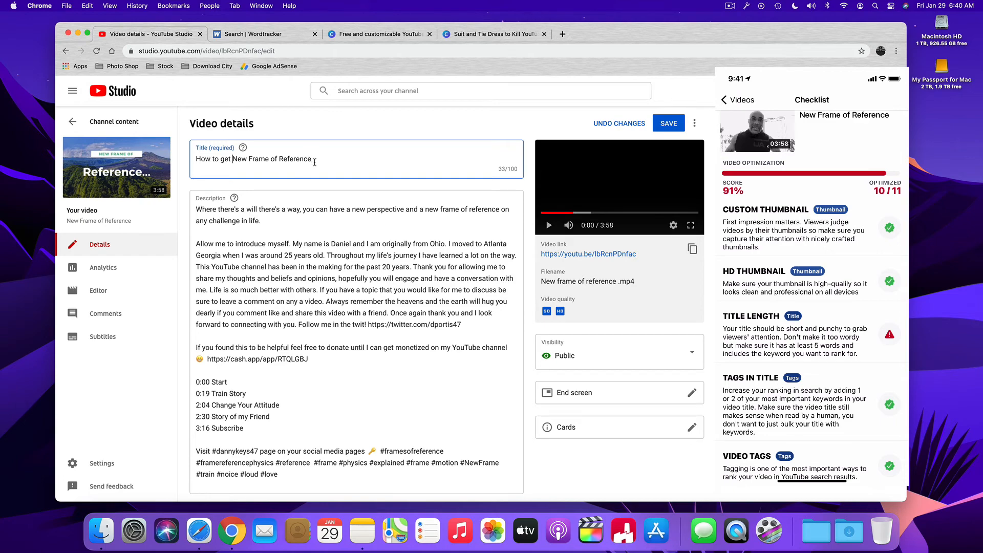
pyautogui.click(668, 123)
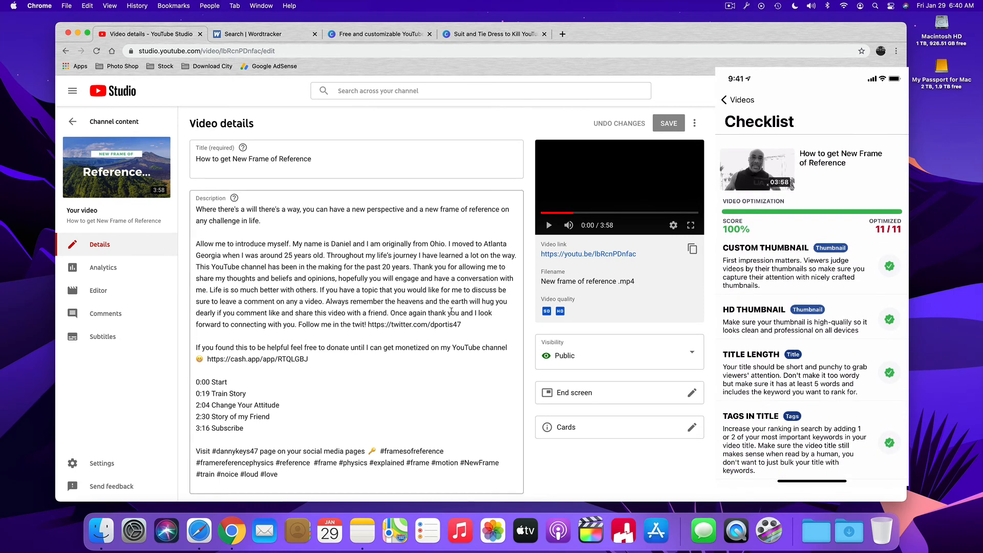
# Remove the extra space before #framesofreference in the description and save the video details
pyautogui.scroll(-3, 389, 352)
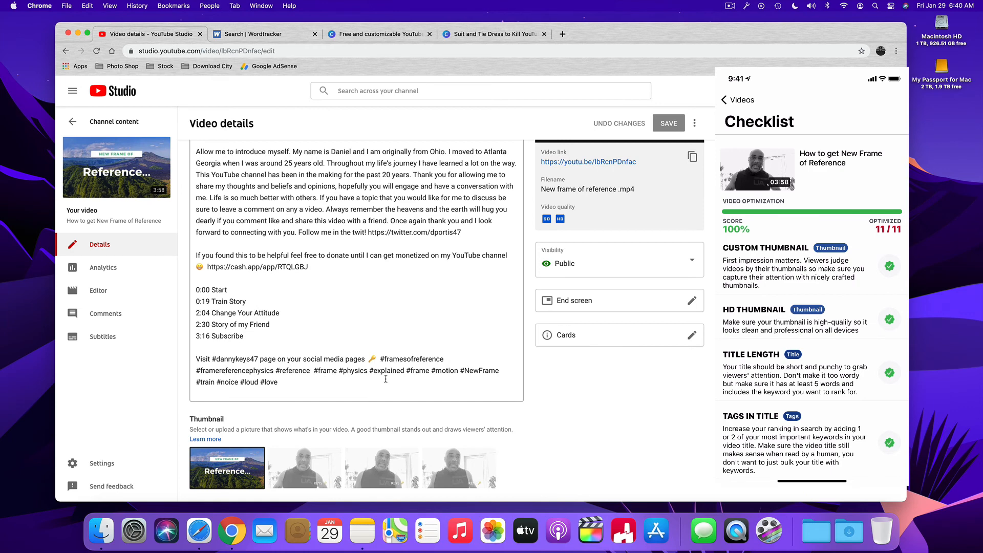
pyautogui.click(380, 359)
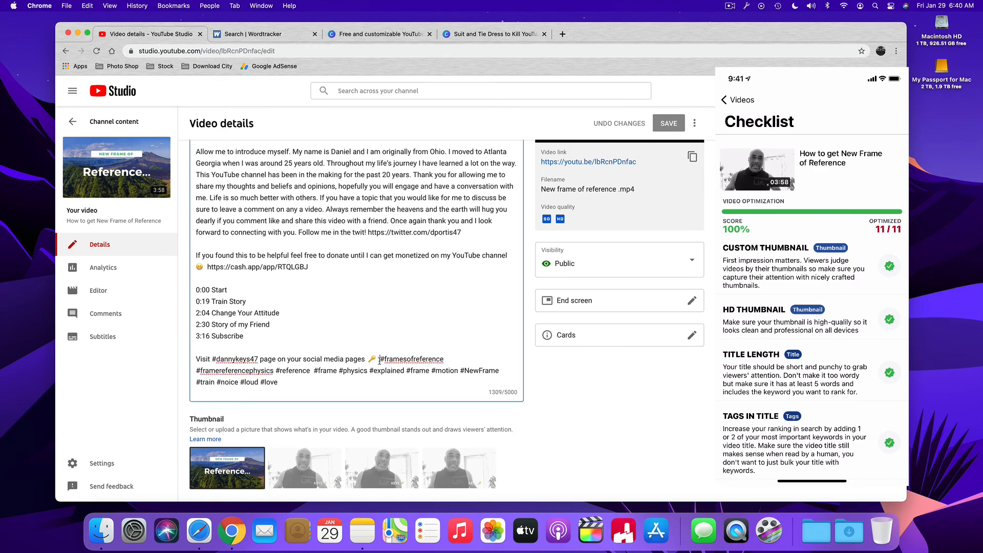
pyautogui.press('BackSpace')
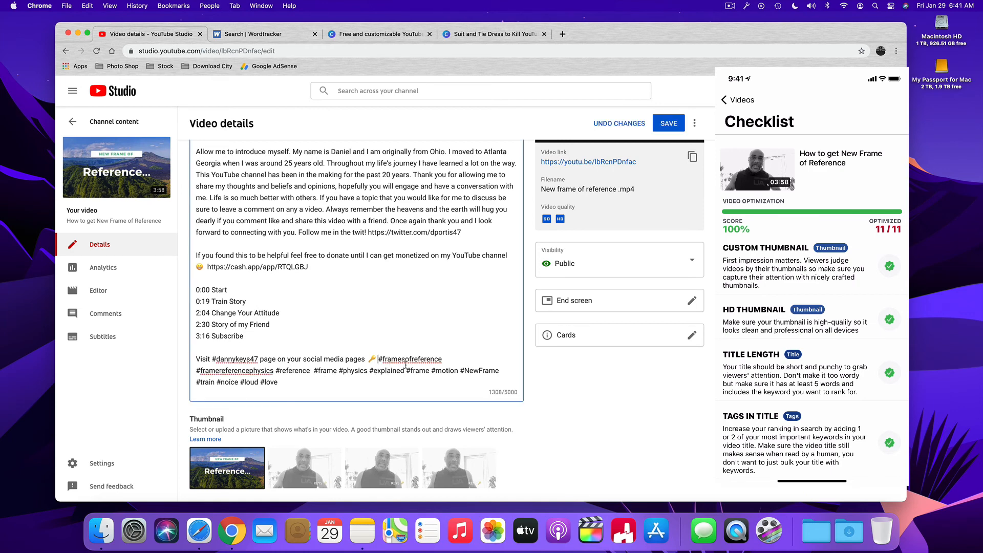
pyautogui.scroll(3, 460, 254)
pyautogui.click(668, 125)
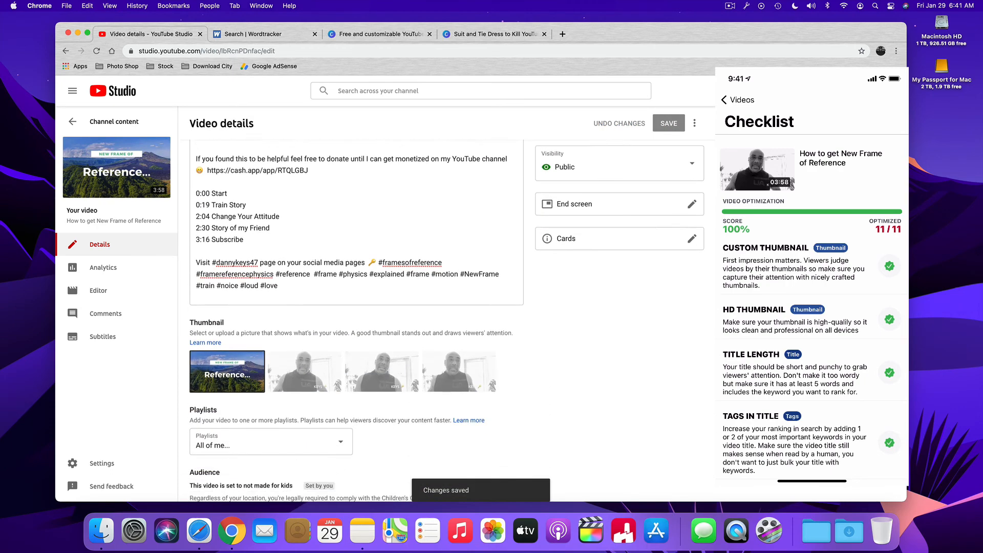
# Switch to YouTube in Safari, open the Keys channel from the Subscriptions feed and look through its uploads
pyautogui.hotkey('ctrl', 'Left')
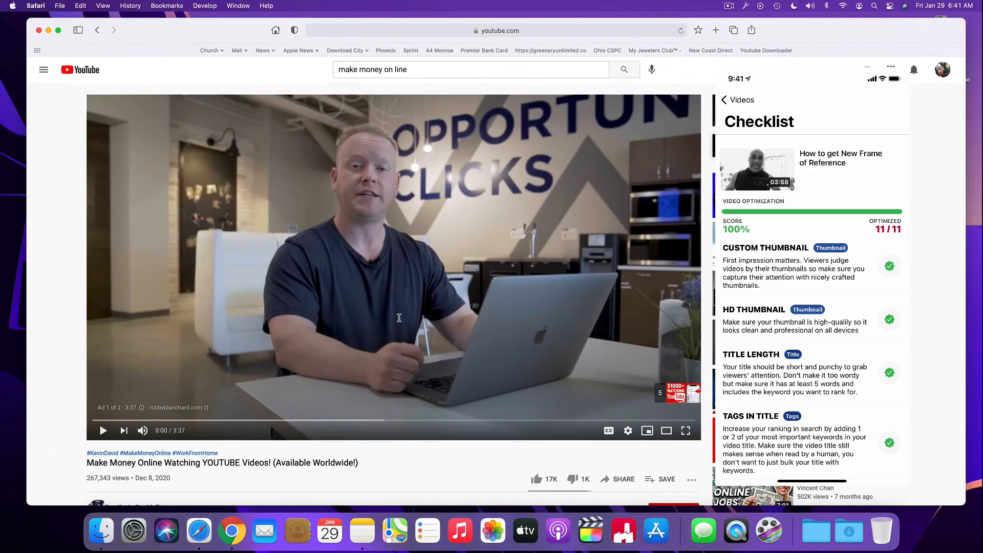
pyautogui.click(97, 30)
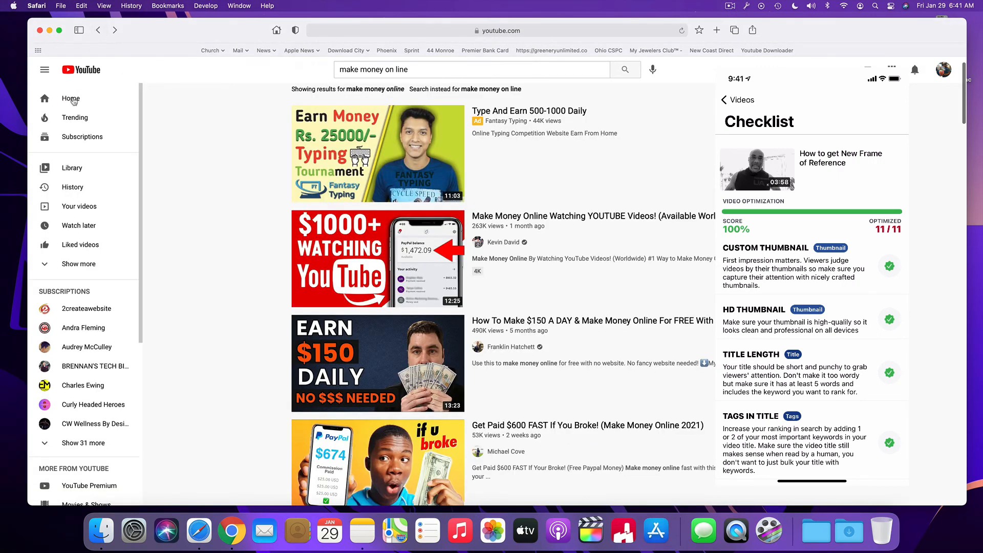
pyautogui.click(75, 118)
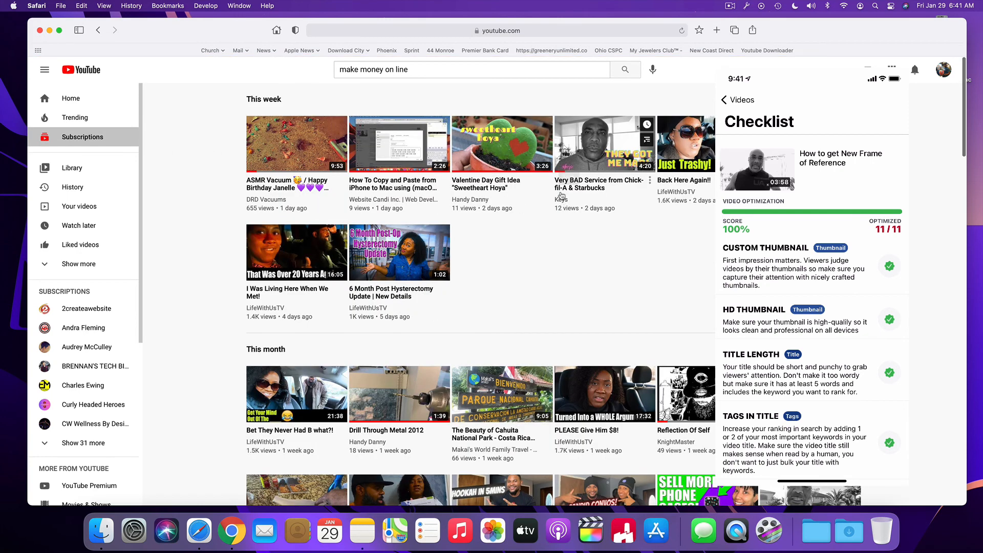
pyautogui.click(560, 201)
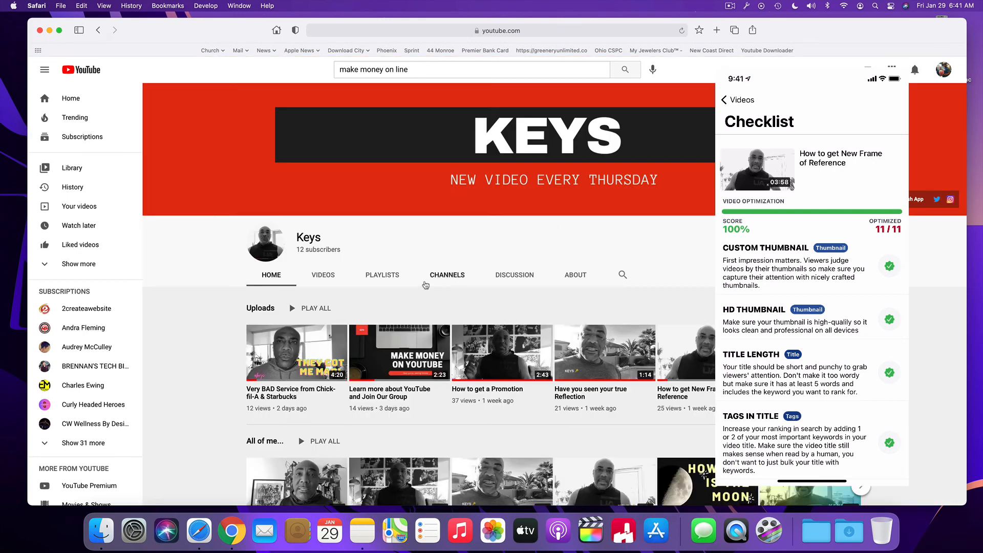
pyautogui.scroll(-3, 451, 344)
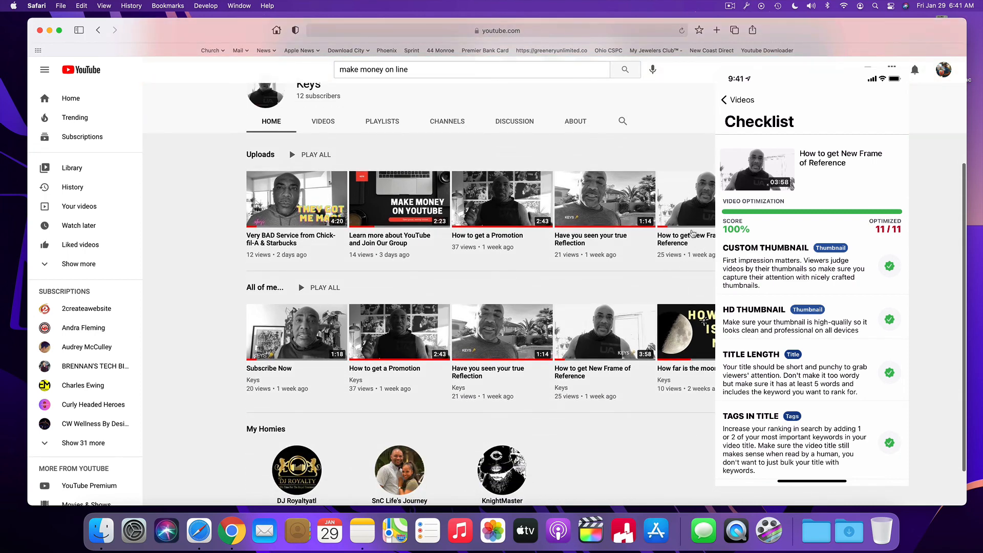
# Open the video "How to get New Frame of Reference", pause it, and review its title, hashtags and full description
pyautogui.click(689, 214)
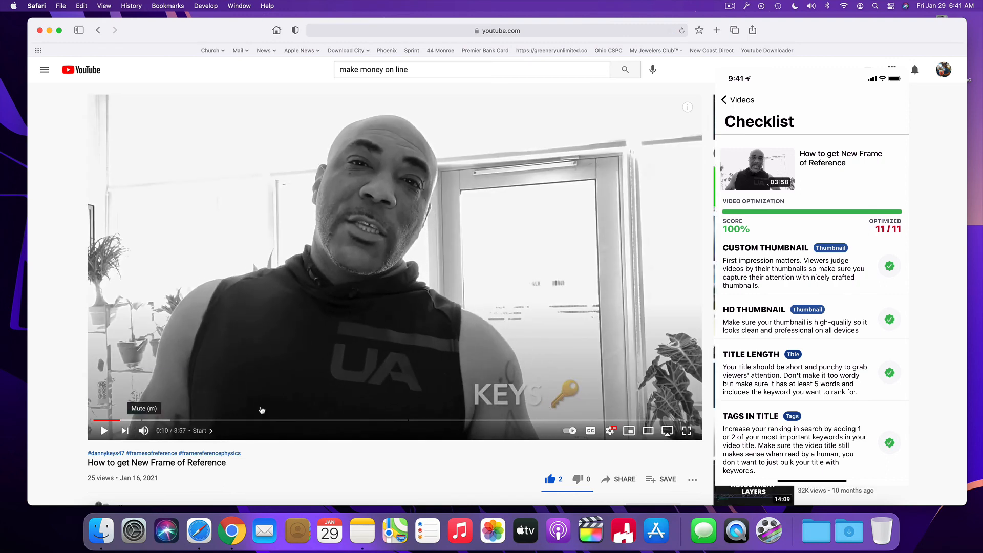
pyautogui.click(105, 431)
pyautogui.scroll(-3, 381, 393)
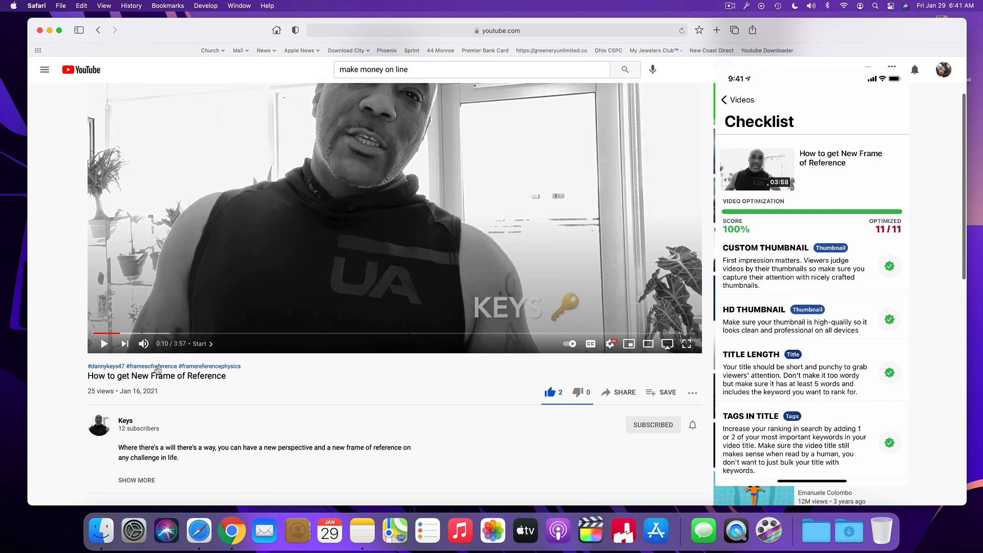
pyautogui.scroll(-3, 390, 397)
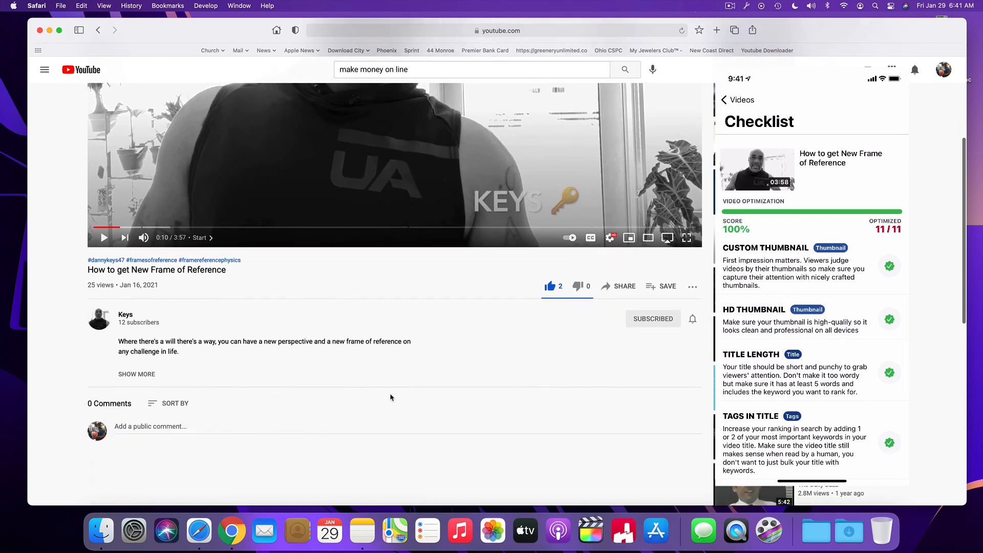
pyautogui.click(137, 374)
pyautogui.scroll(-7, 290, 379)
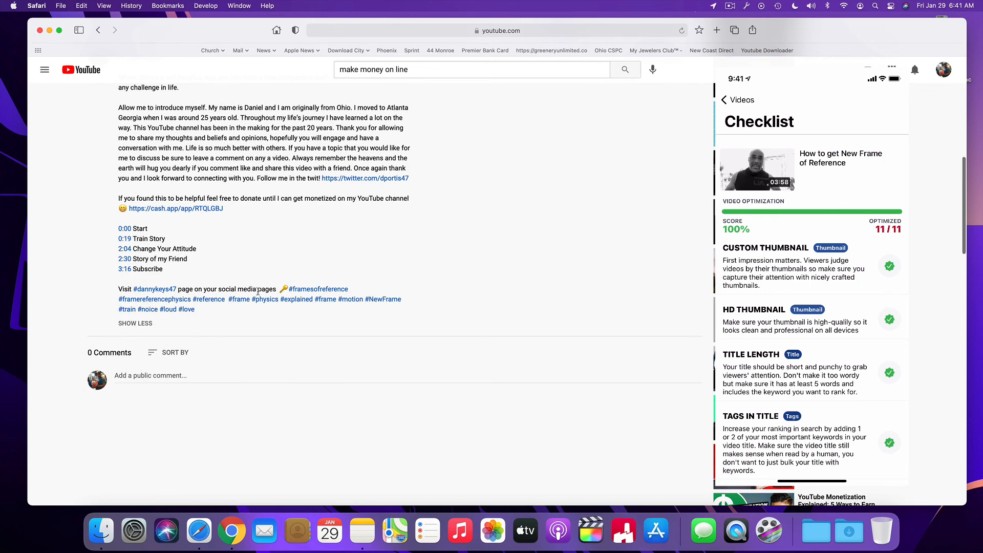
pyautogui.scroll(15, 258, 291)
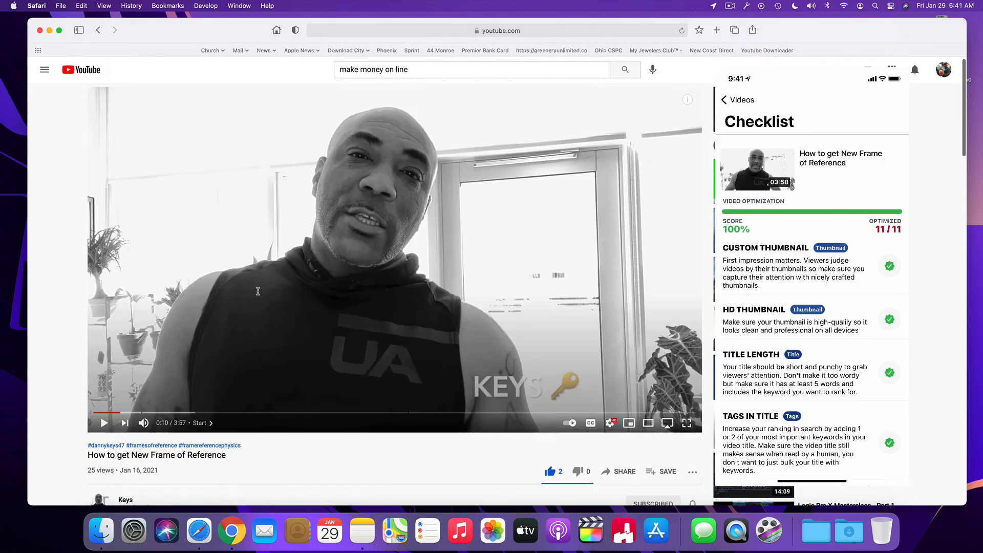
pyautogui.scroll(1, 258, 290)
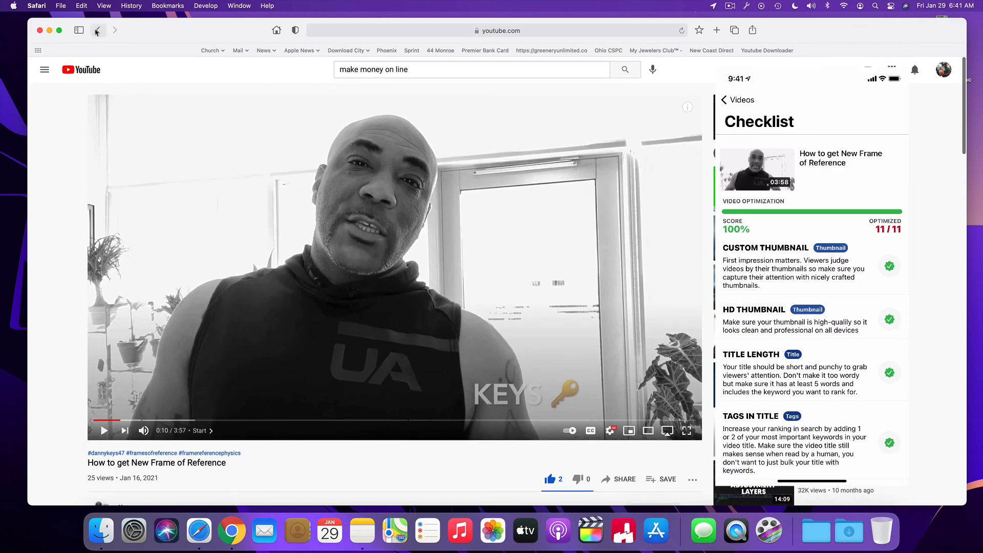
# Switch back to YouTube Studio in Chrome and review the video's description, thumbnail, playlist and audience settings
pyautogui.hotkey('ctrl', 'Right')
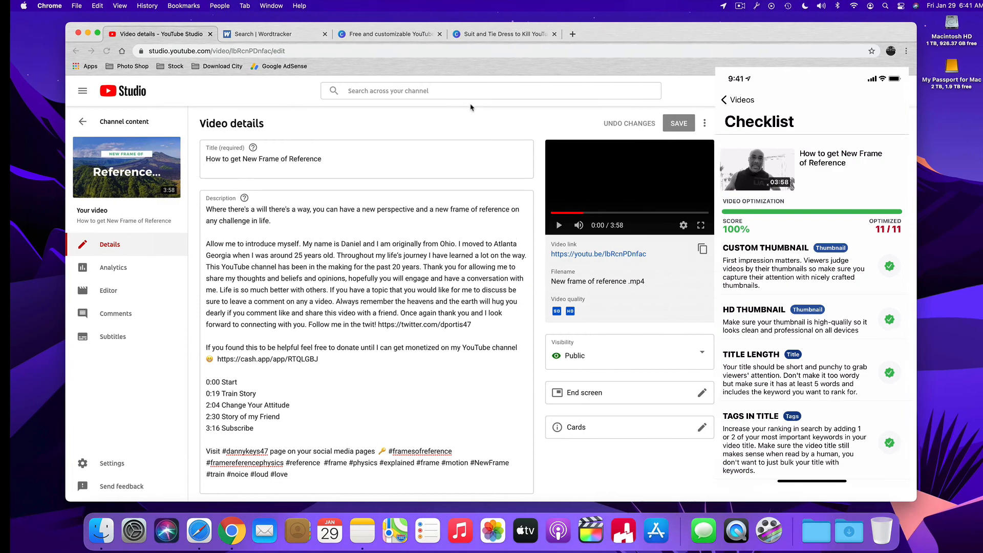
pyautogui.scroll(-9, 356, 318)
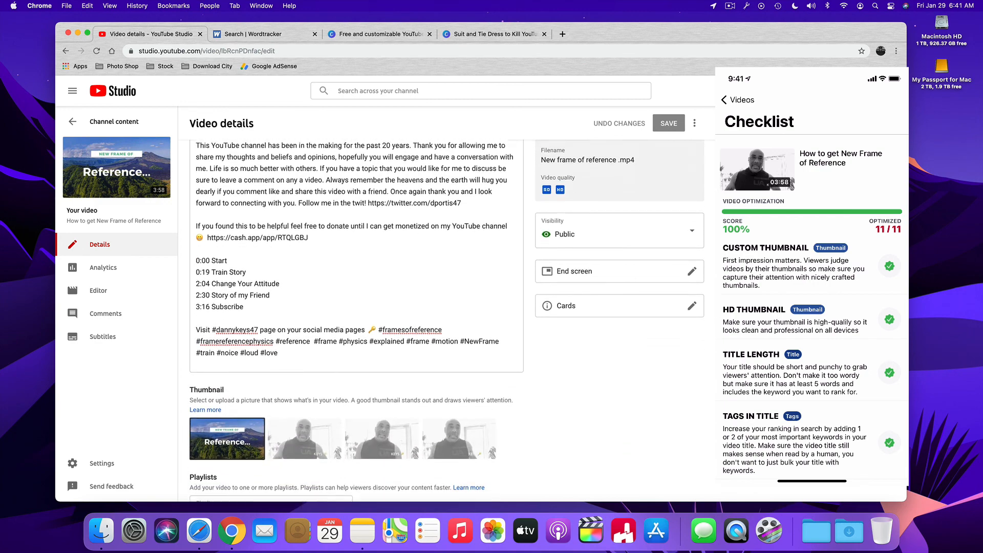
pyautogui.scroll(4, 357, 317)
pyautogui.scroll(-5, 356, 317)
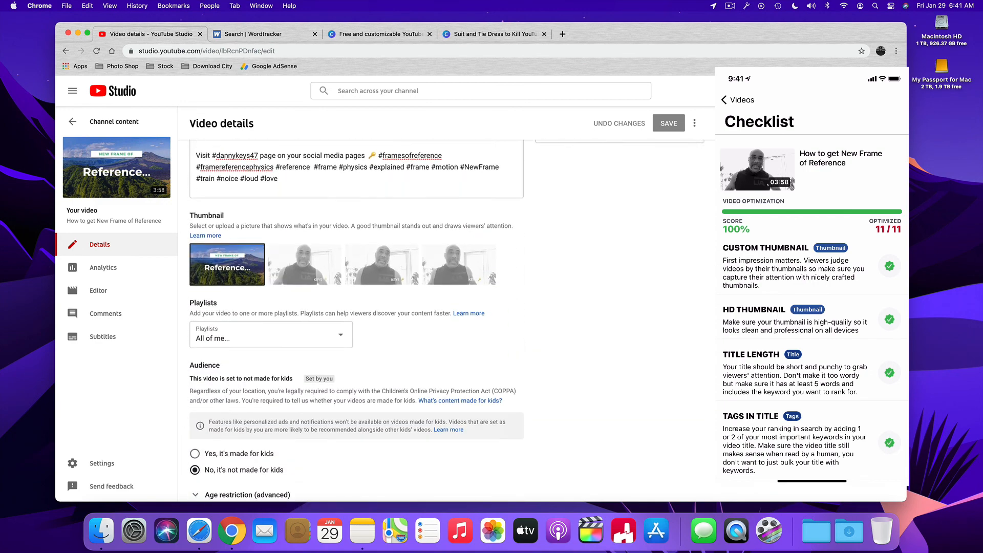